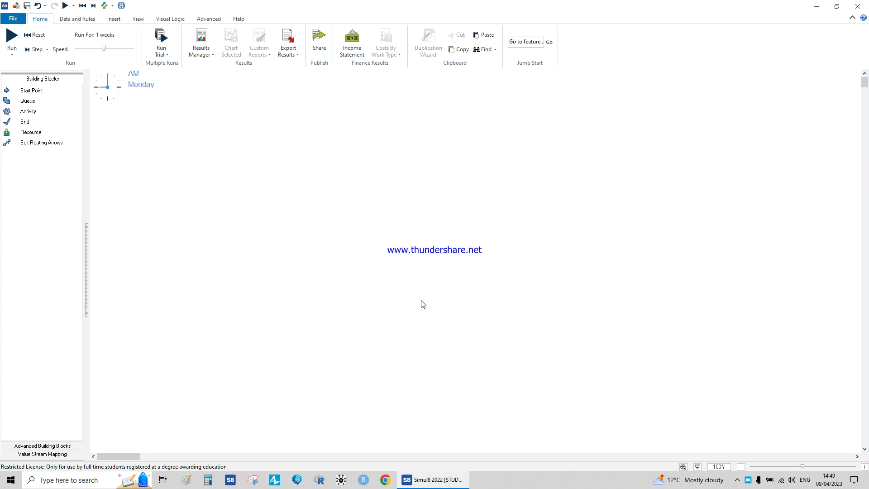
Draw a text box and type 'visual loc' and 'count the number of processed units using variabl'.
click(113, 18)
click(181, 41)
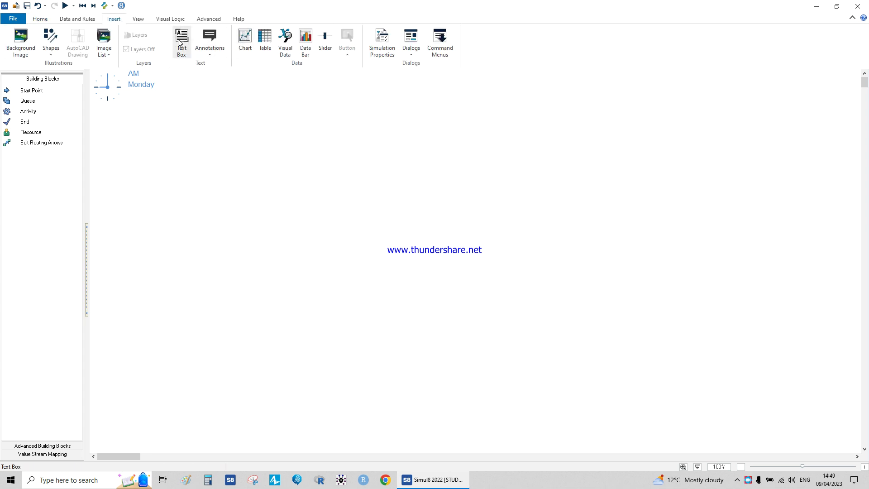
click(197, 112)
drag(189, 109, 374, 179)
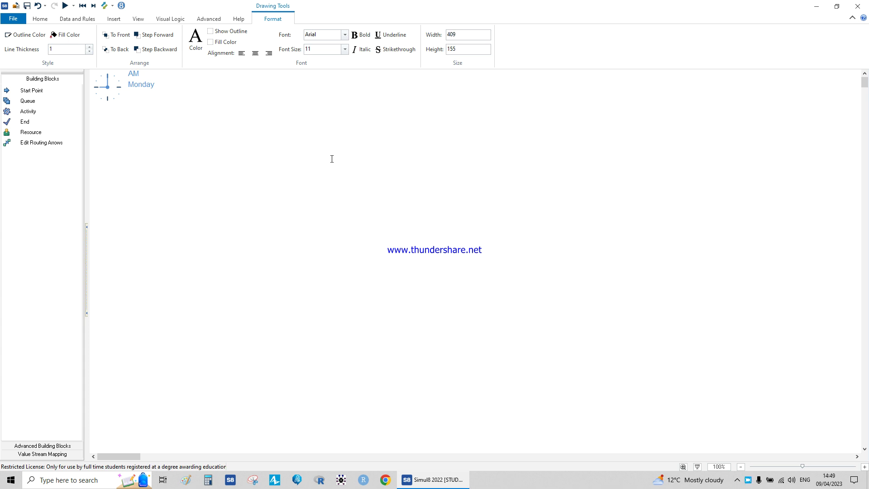
text(visual loc)
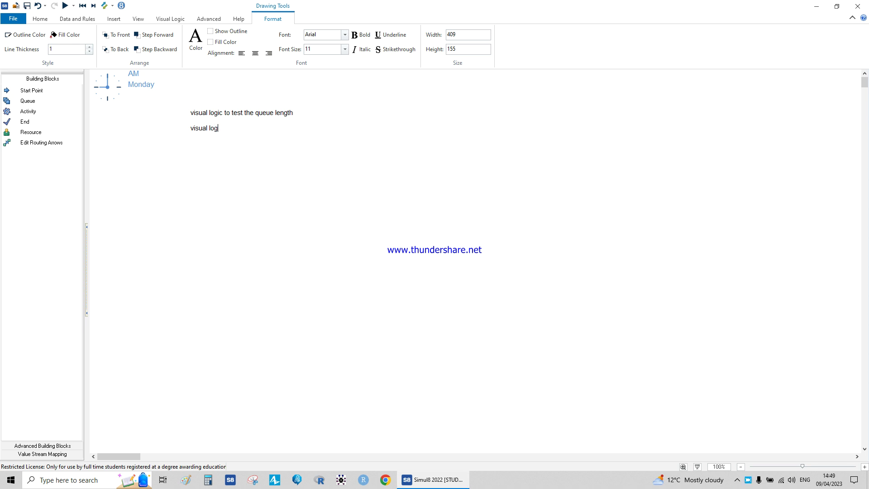
text(count the number of processed units using variable)
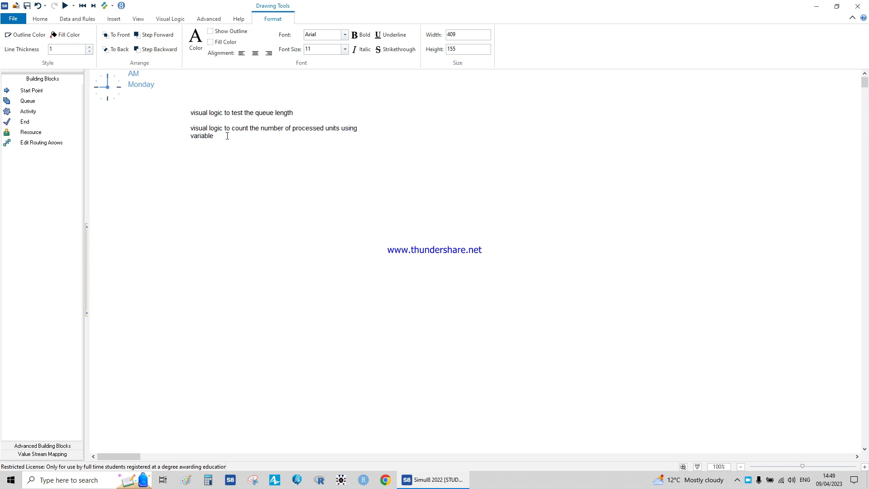
Set the note's text to 16 pt, widen the box and move it up-left.
drag(228, 135, 184, 113)
click(200, 49)
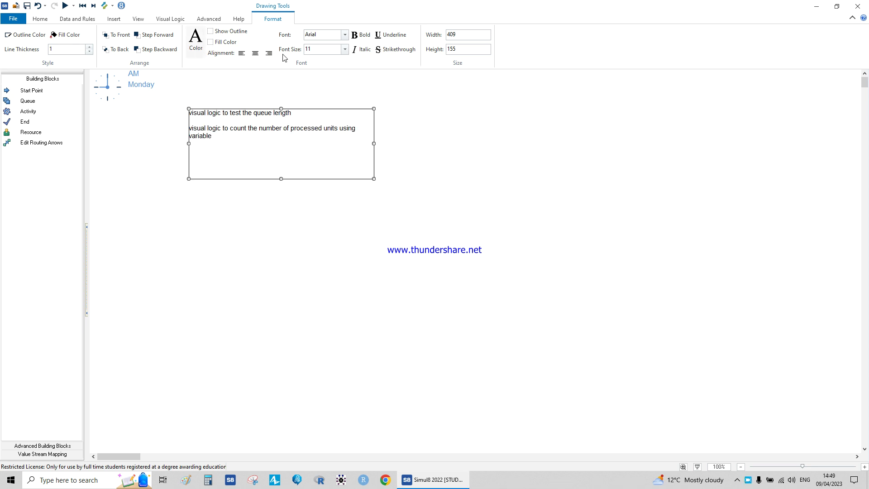
click(345, 48)
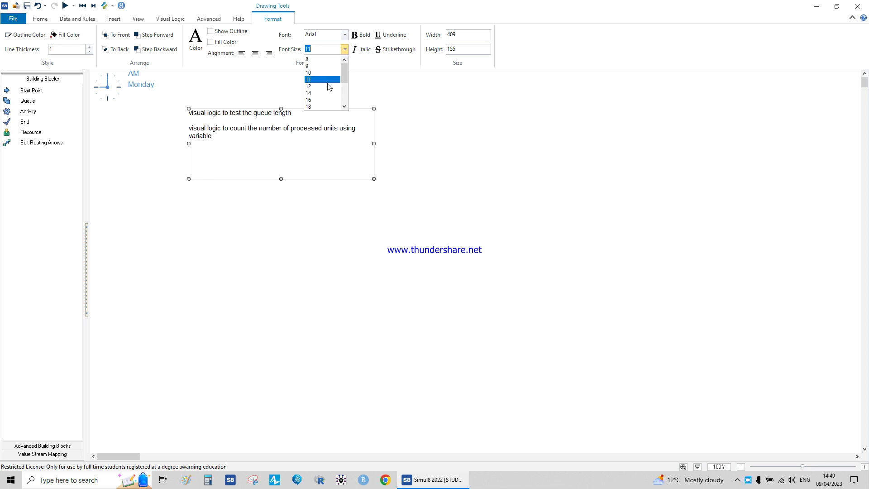
click(322, 100)
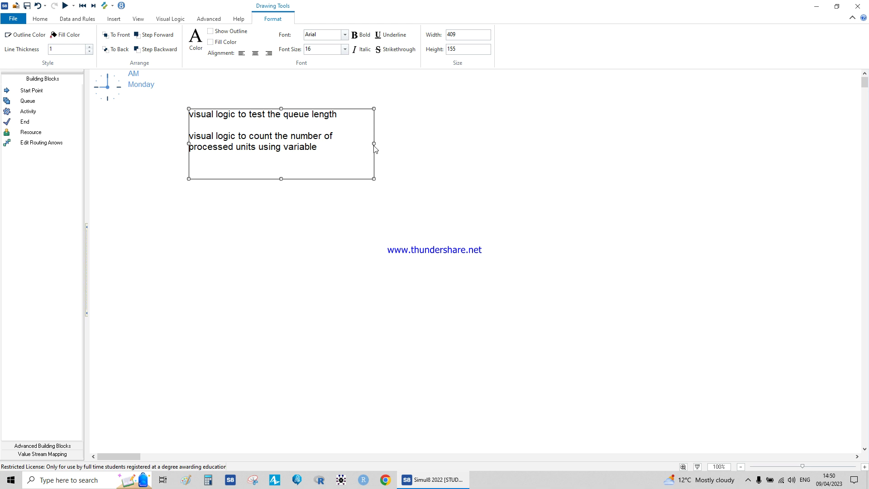
drag(374, 144, 698, 144)
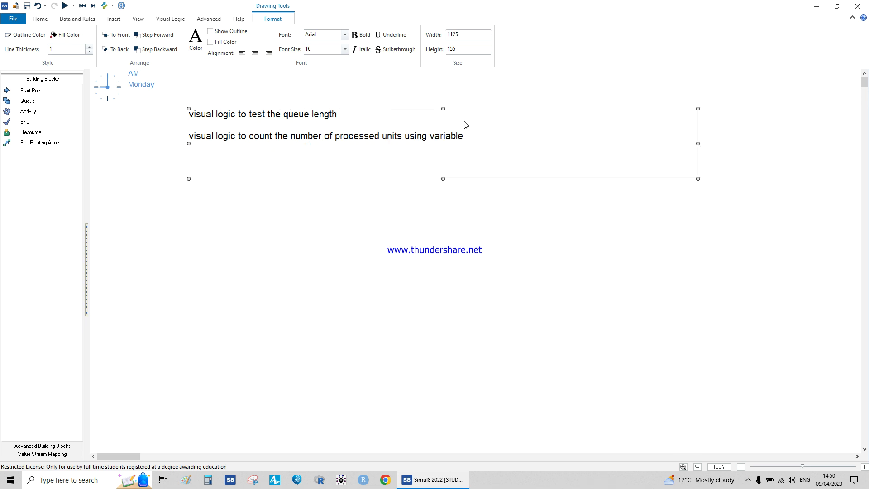
drag(469, 113, 463, 91)
Make the note's text bold and orange, then deselect it.
click(357, 36)
click(198, 45)
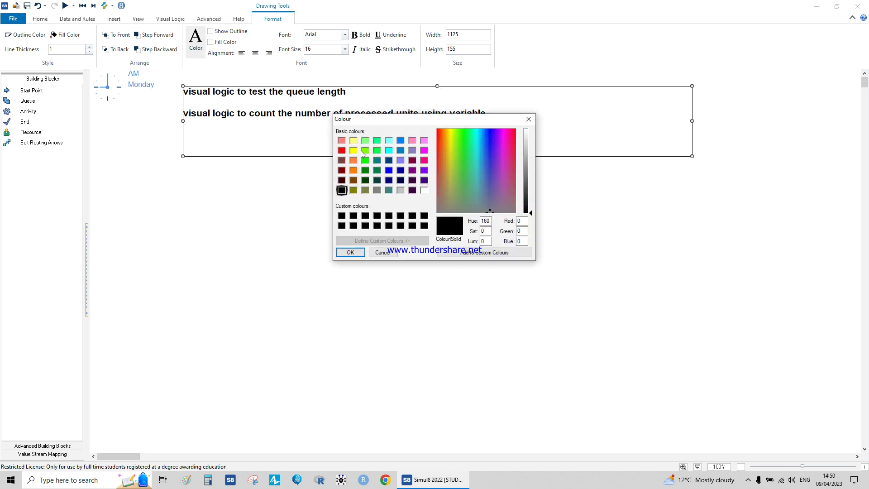
click(343, 152)
click(352, 160)
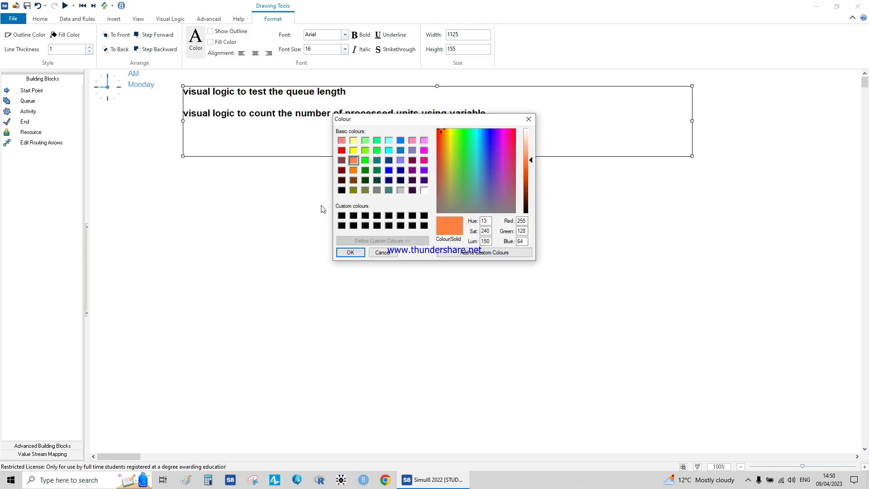
click(350, 253)
click(275, 209)
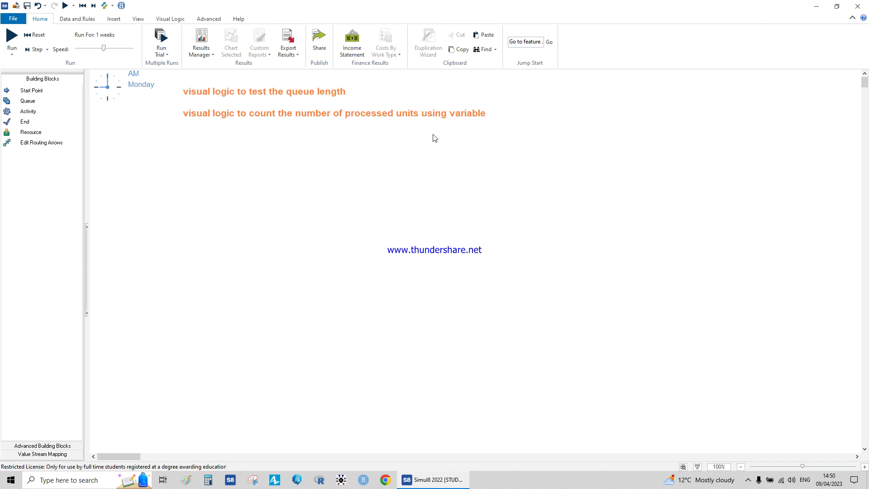
Place a Start Point, auto-link a Queue, Activity 1 and End 1, and space them out.
drag(33, 91, 155, 191)
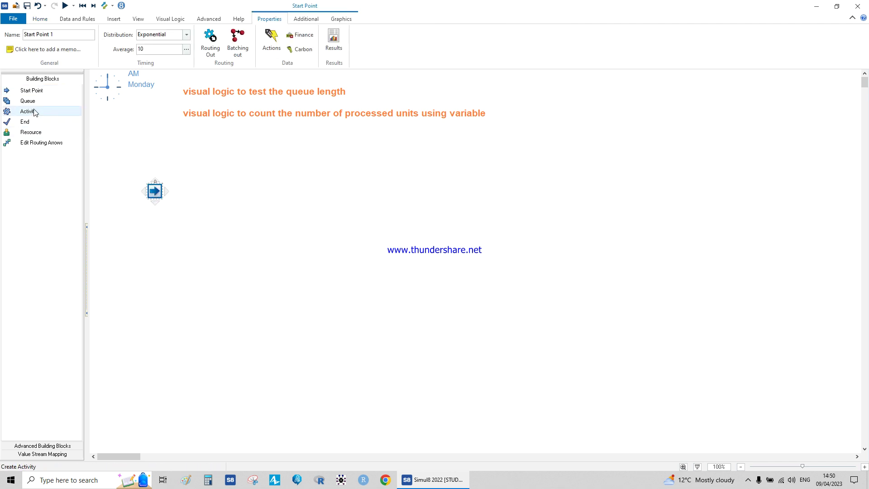
click(42, 142)
mouse_move(165, 192)
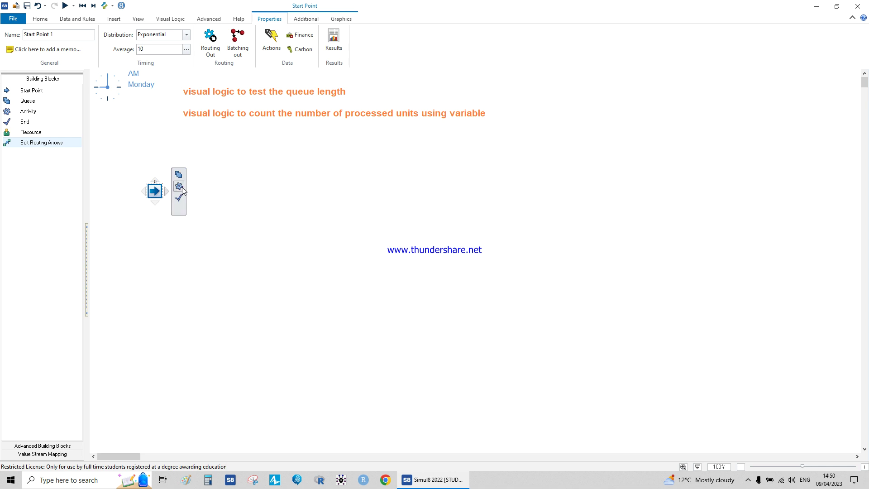
click(180, 176)
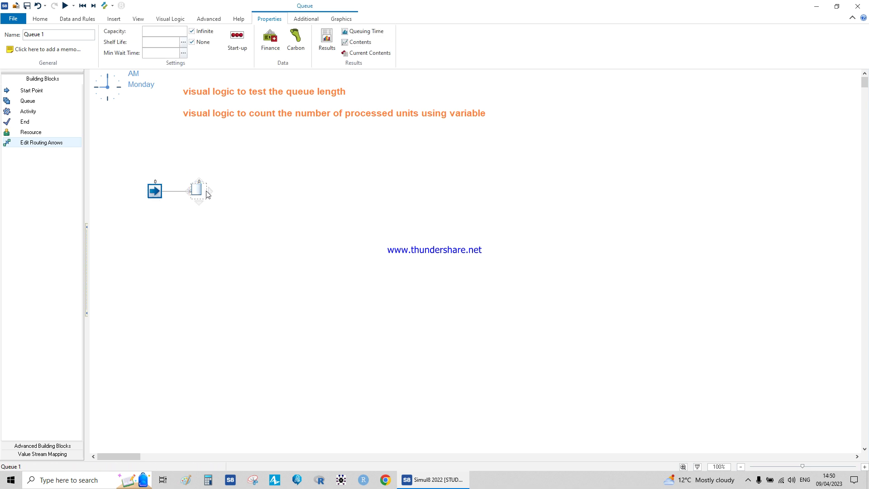
click(222, 186)
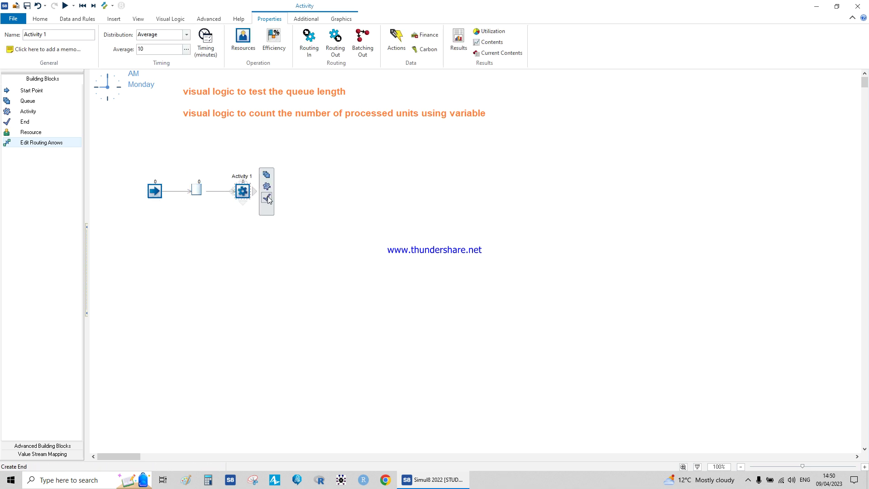
click(267, 198)
drag(287, 192, 397, 194)
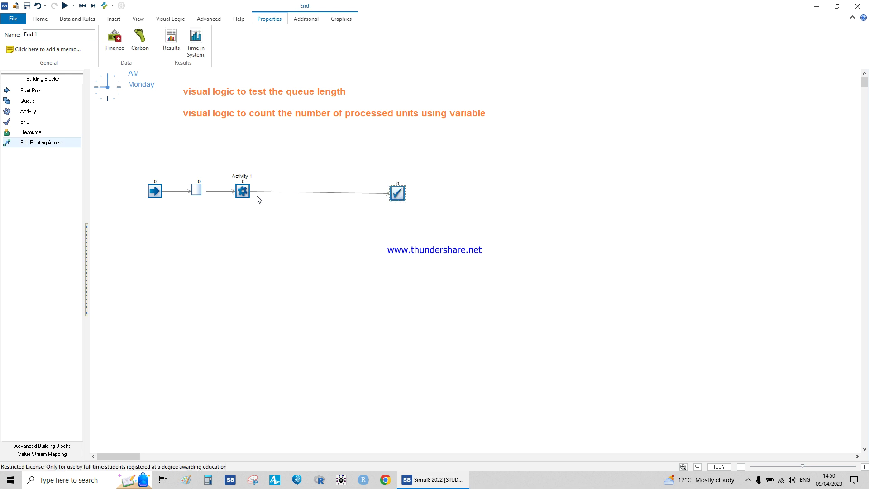
drag(242, 191, 296, 192)
drag(197, 190, 229, 191)
Add End 2 linked from Start Point 1 and move it below the main flow.
click(156, 194)
mouse_move(170, 197)
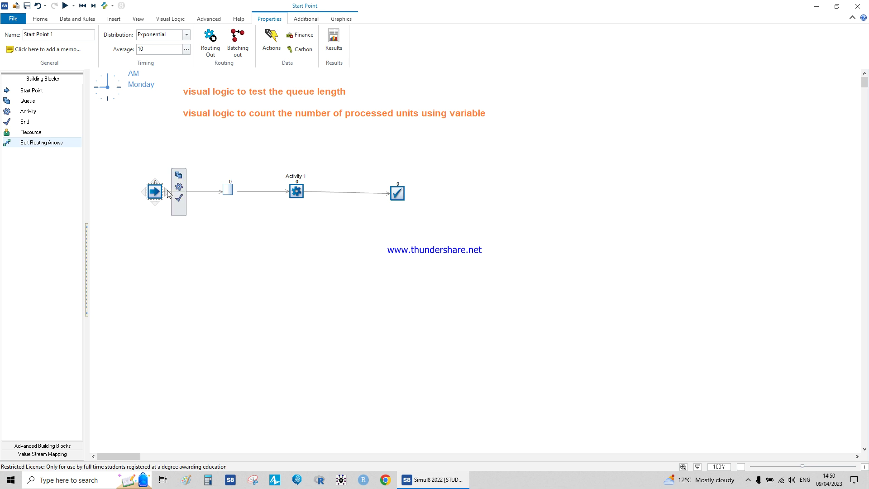
click(179, 198)
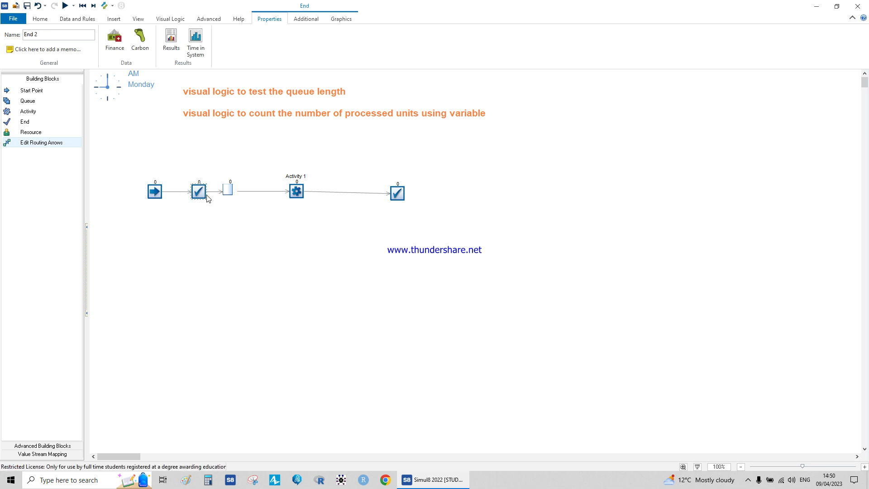
drag(200, 194, 224, 256)
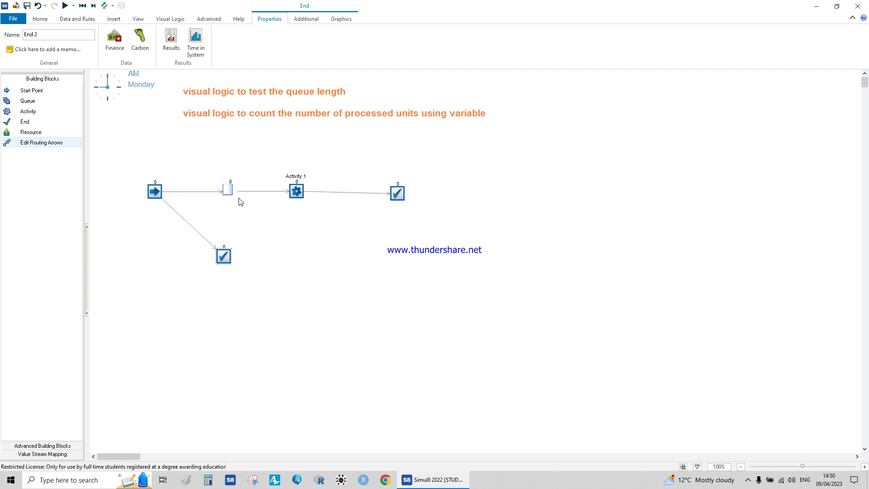
scroll(236, 200, up, 4)
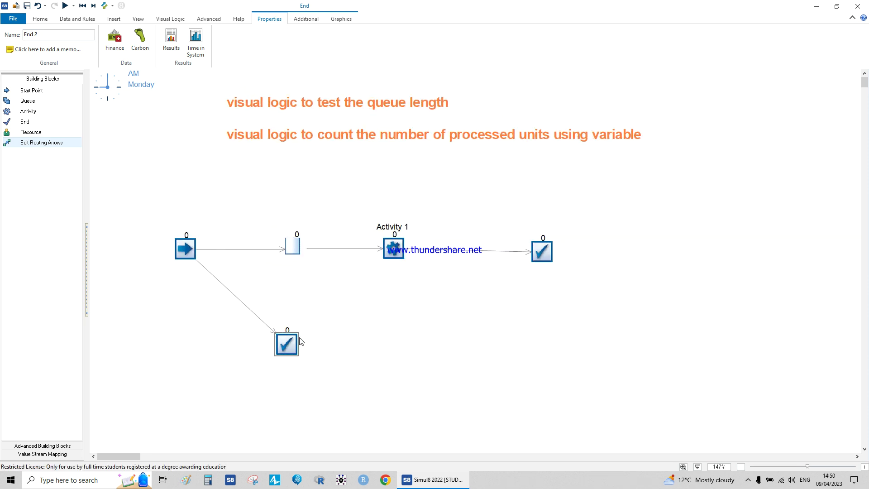
Open Start Point 1's properties and actions, then close them unchanged.
click(179, 252)
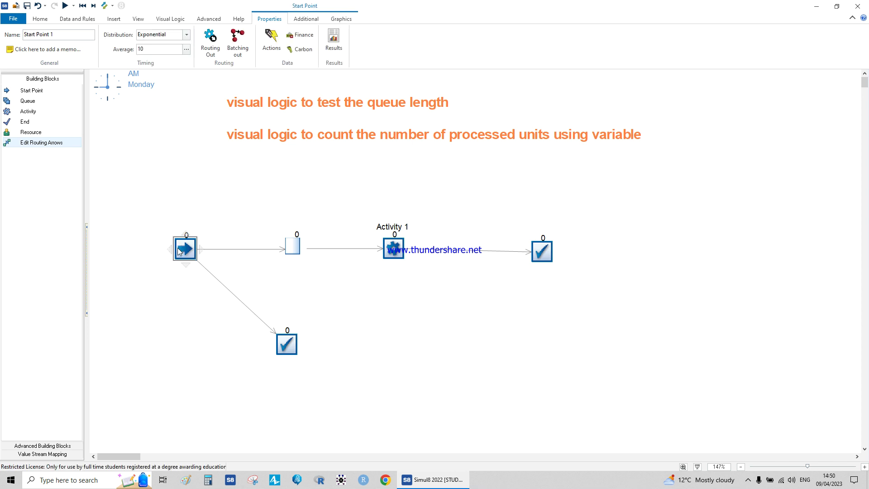
double_click(179, 252)
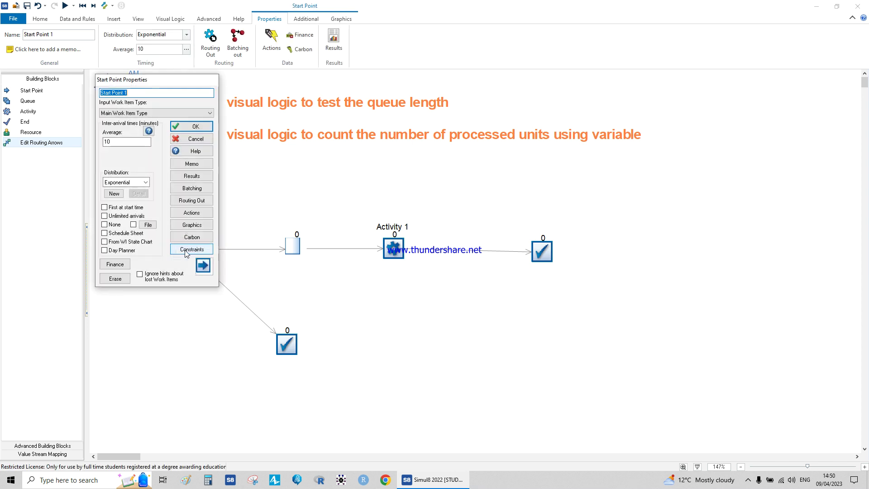
click(190, 214)
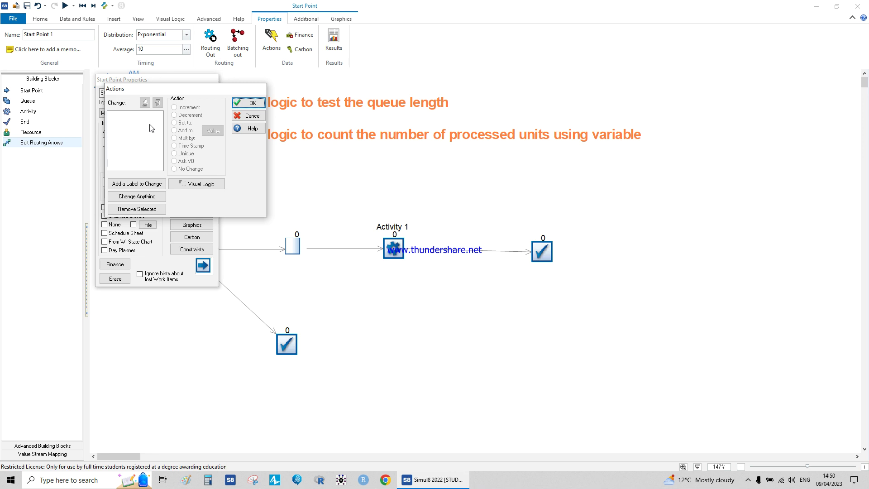
click(248, 116)
click(192, 93)
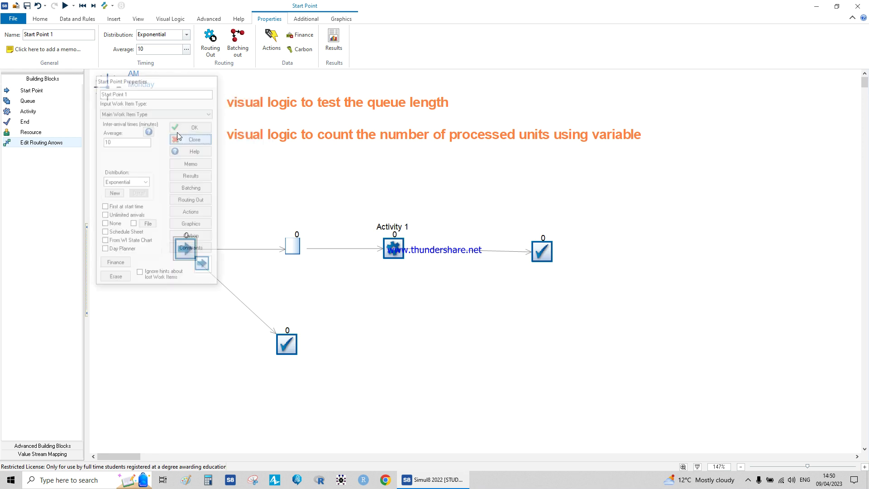
Create a label named 'router' and assign it to Start Point 1.
click(82, 21)
click(103, 41)
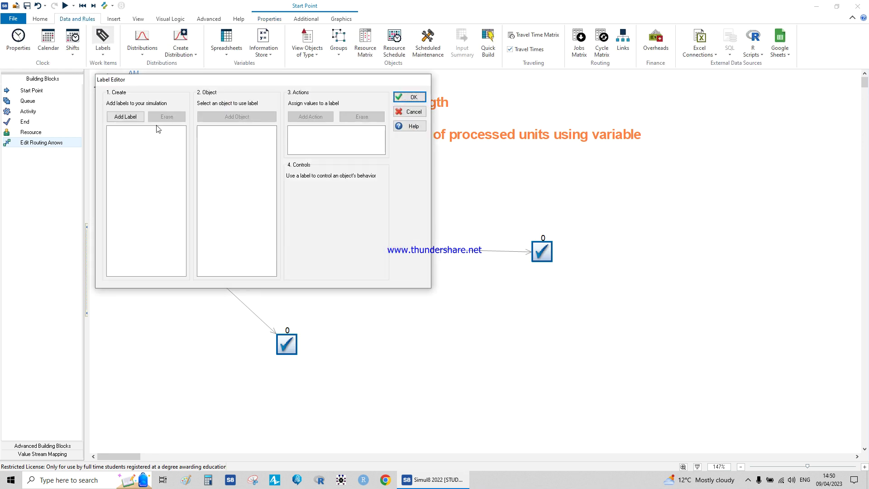
text(router)
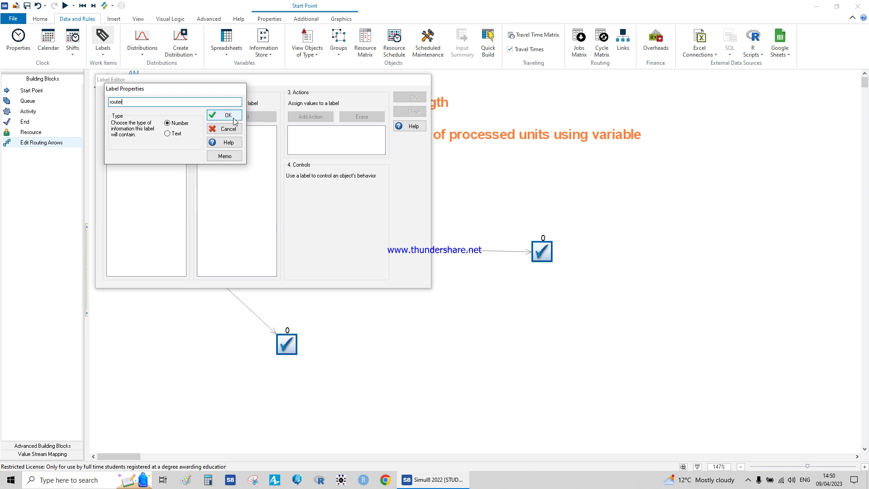
click(218, 115)
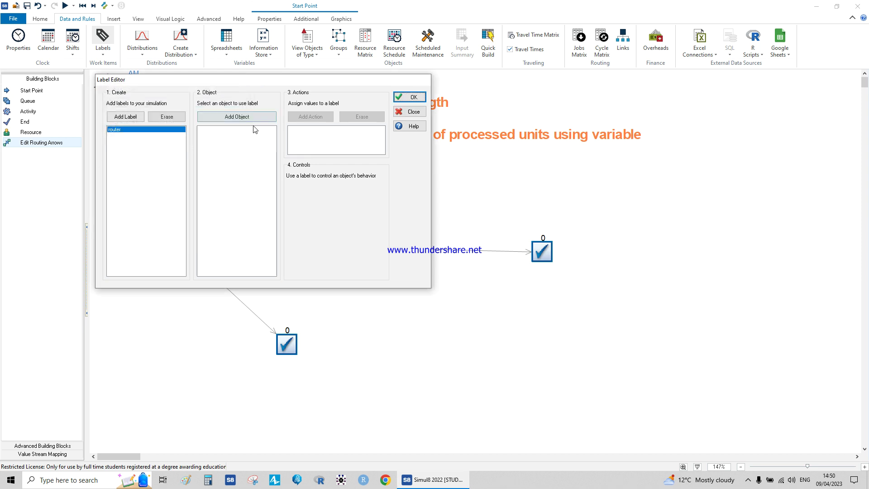
click(252, 119)
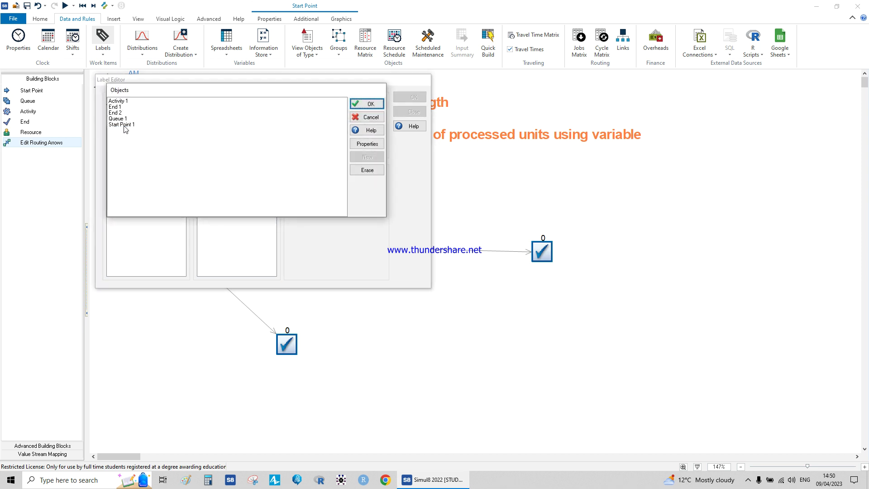
click(125, 129)
click(367, 103)
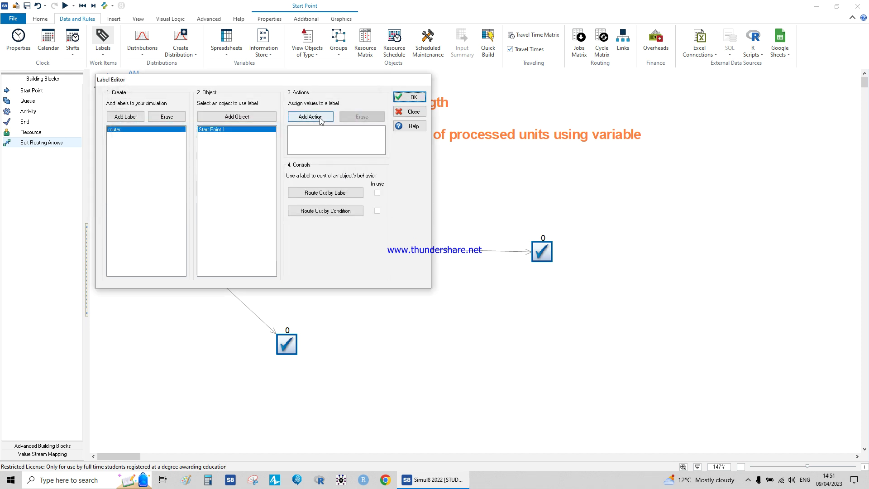
Give the router label a Set-to value action and close the Label Editor.
click(320, 118)
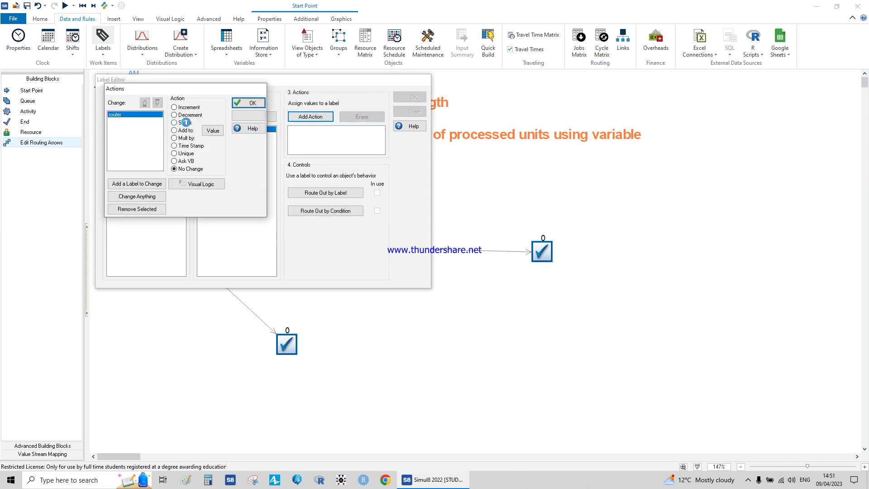
click(186, 122)
click(193, 112)
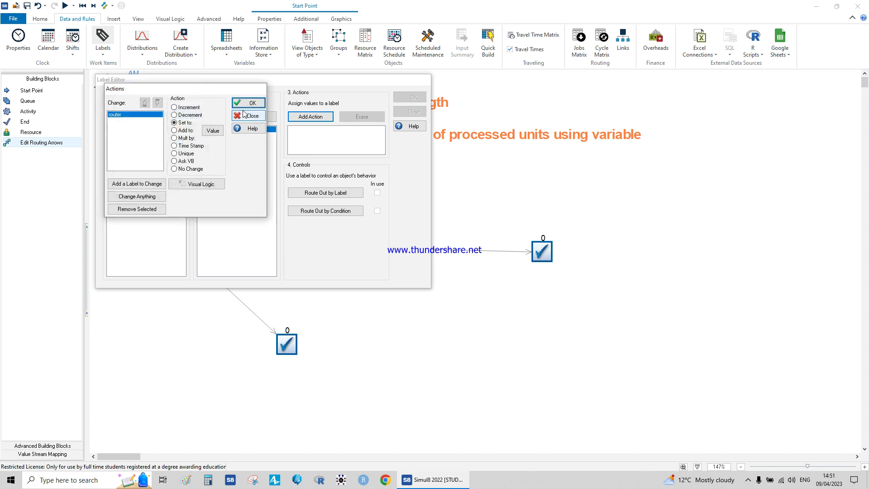
click(249, 103)
click(410, 96)
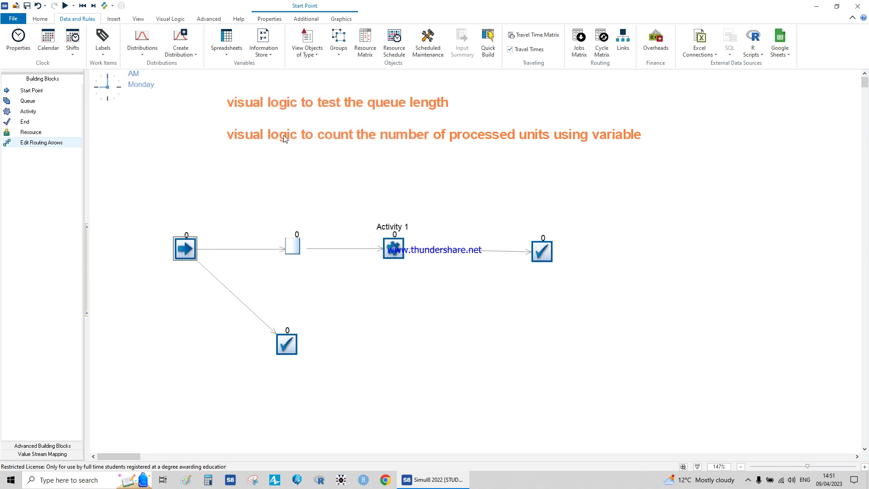
double_click(189, 248)
Route Start Point 1's output by the router label to Queue 1 and End 2.
click(196, 197)
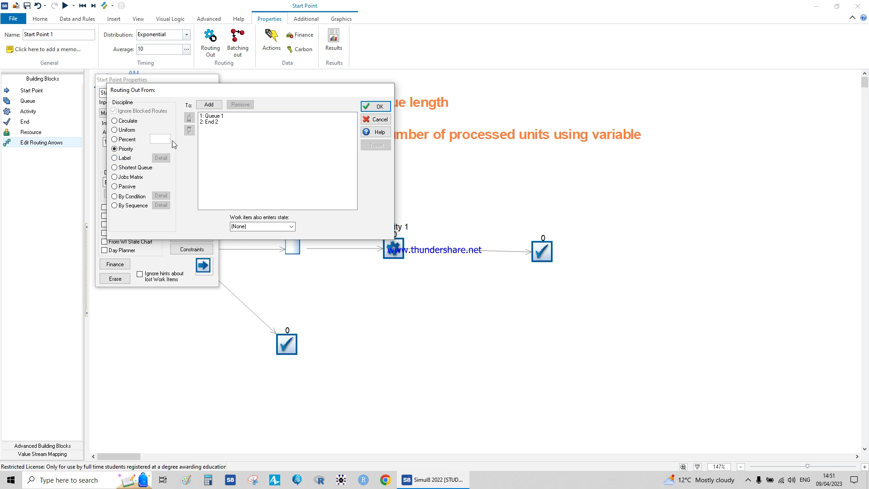
click(120, 159)
click(161, 157)
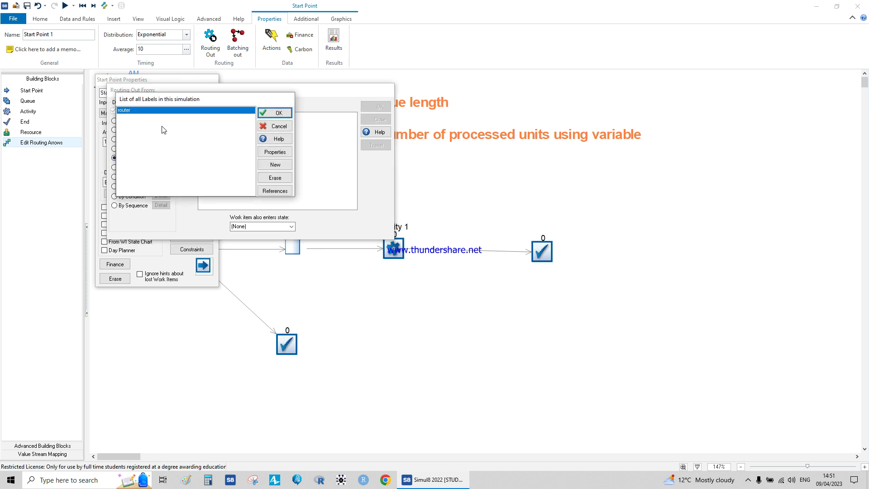
click(274, 113)
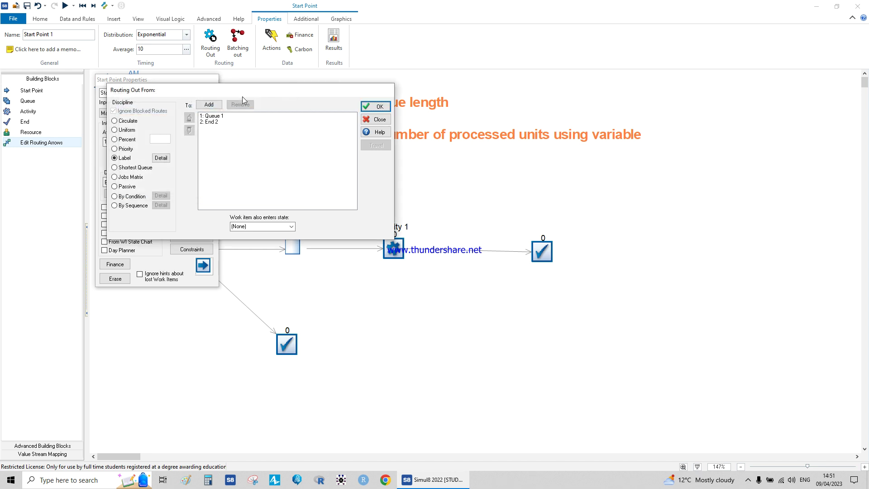
drag(242, 97, 549, 195)
click(518, 214)
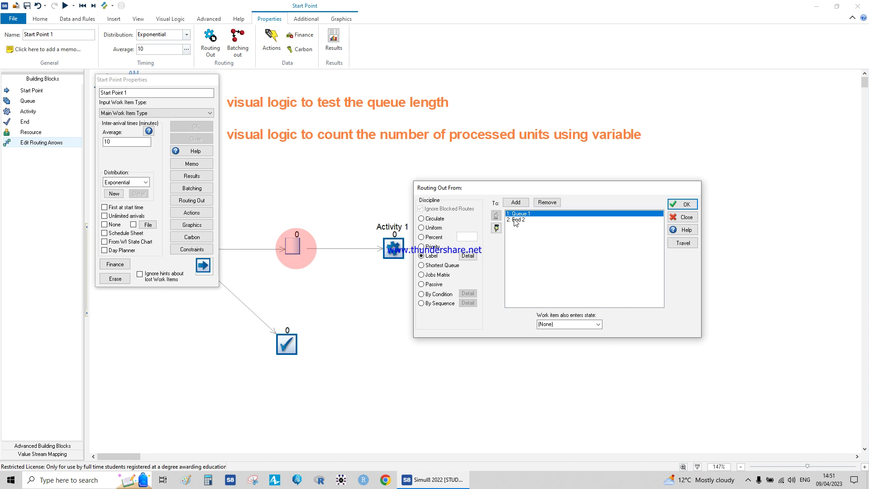
click(516, 220)
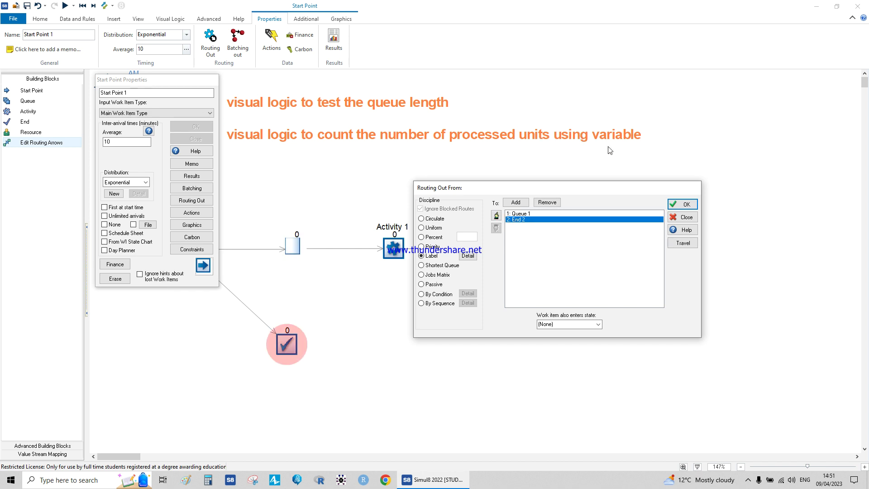
click(679, 206)
click(679, 206)
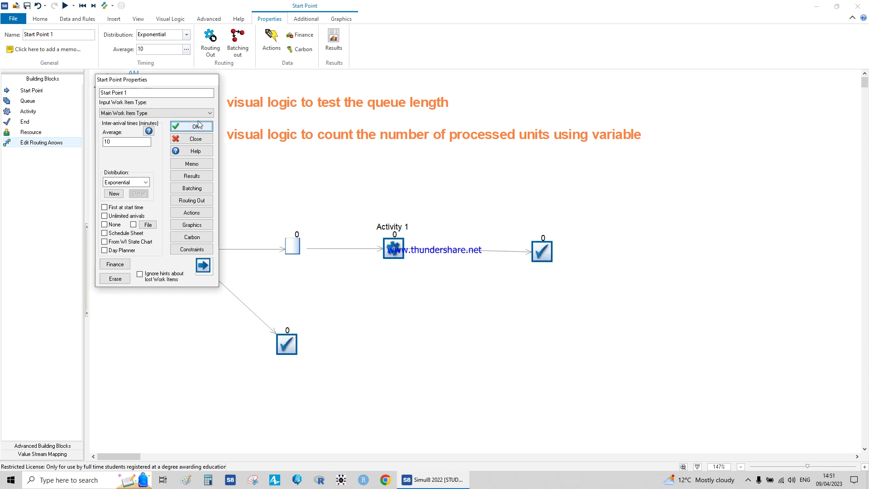
click(193, 127)
Move the whole model up and confirm the router label's fixed value in Start Point 1's actions.
drag(155, 218, 673, 395)
drag(544, 223, 543, 192)
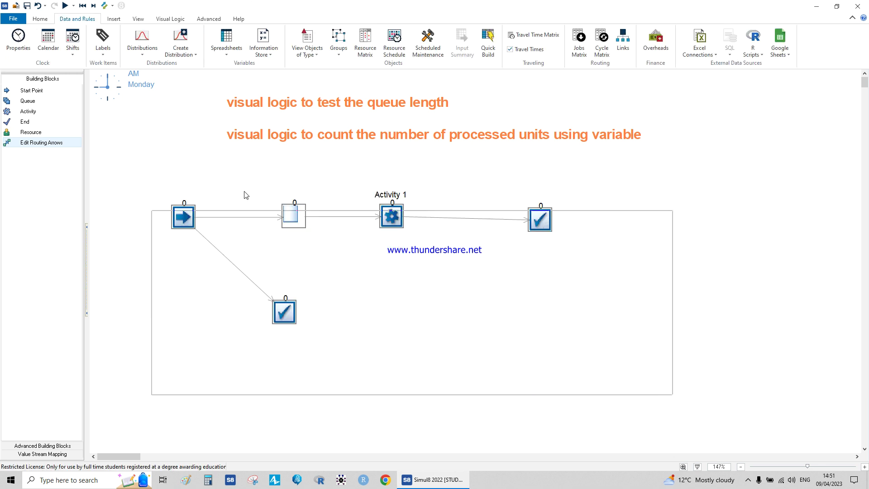
double_click(202, 216)
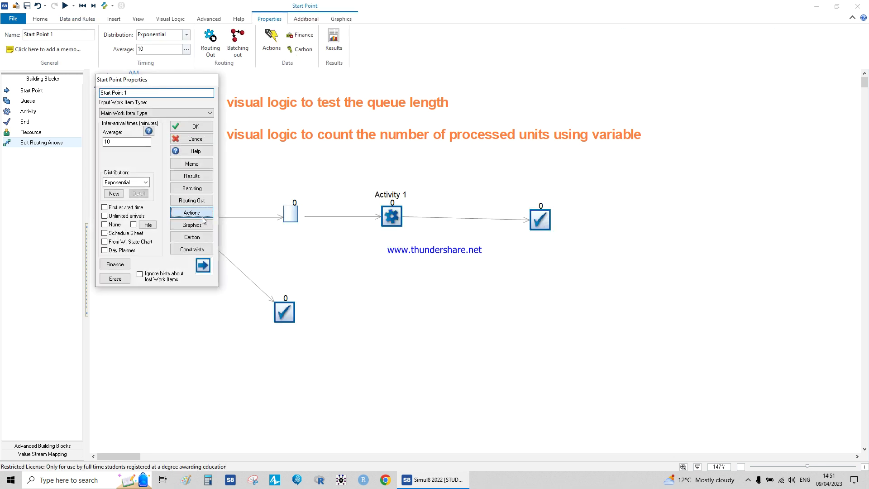
click(210, 216)
click(212, 131)
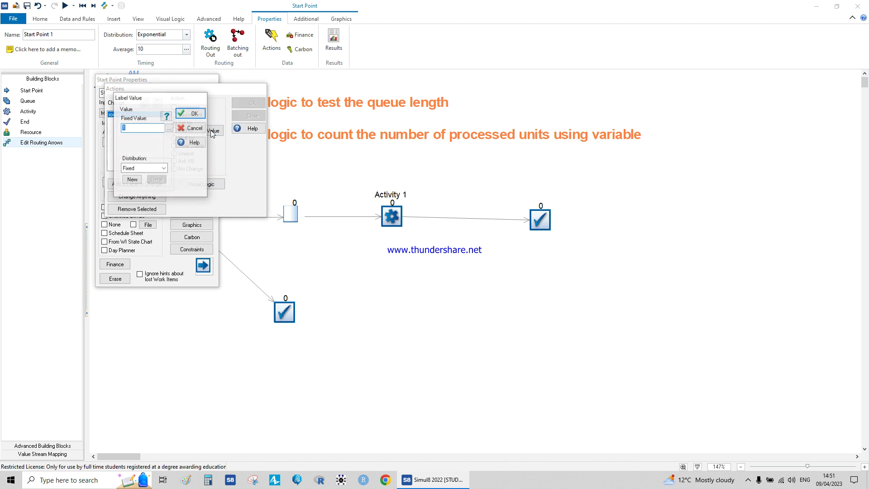
click(189, 113)
click(248, 102)
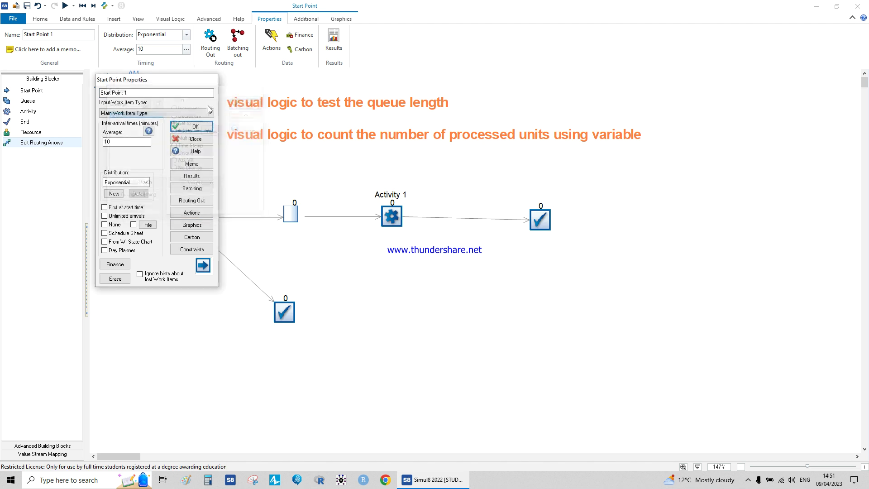
click(192, 127)
click(39, 20)
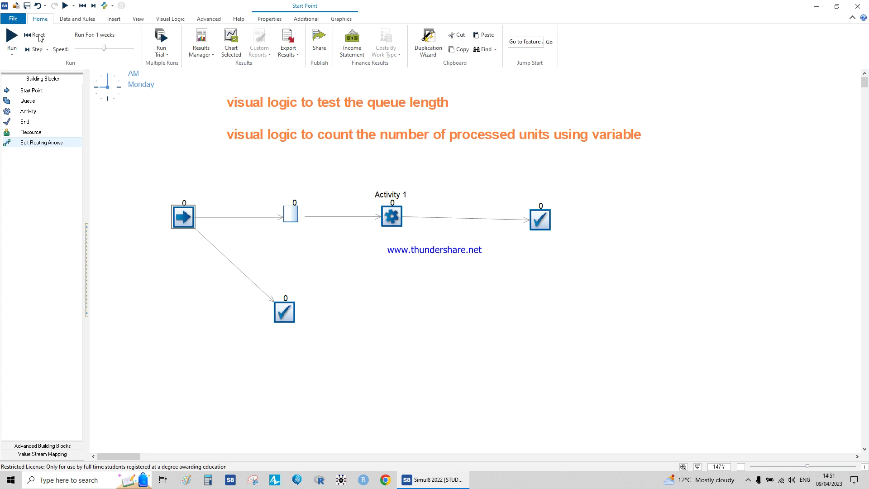
Set a 250-minute results collection period with completion beep and a simple unit count clock.
click(80, 19)
click(18, 41)
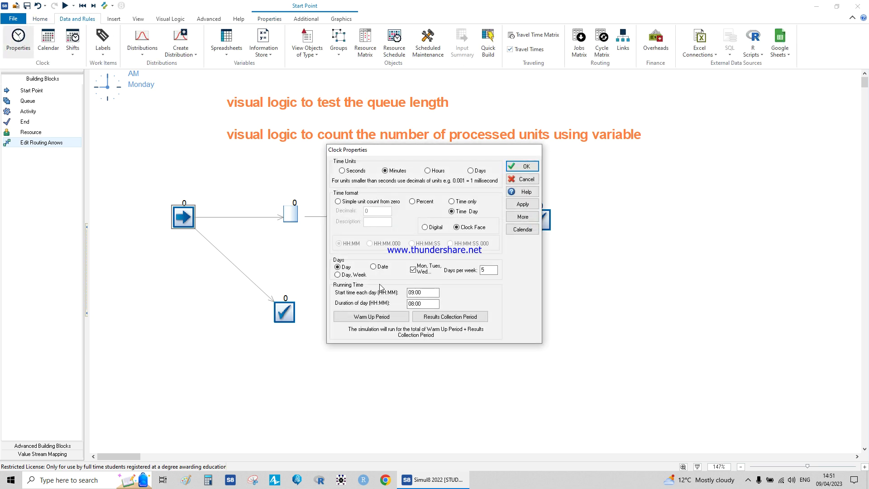
click(437, 317)
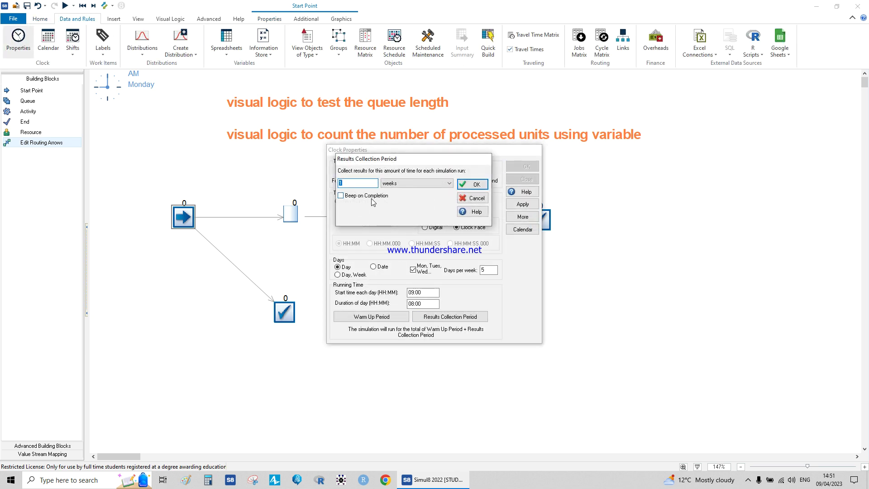
text(250)
click(406, 184)
click(407, 188)
click(370, 199)
click(460, 186)
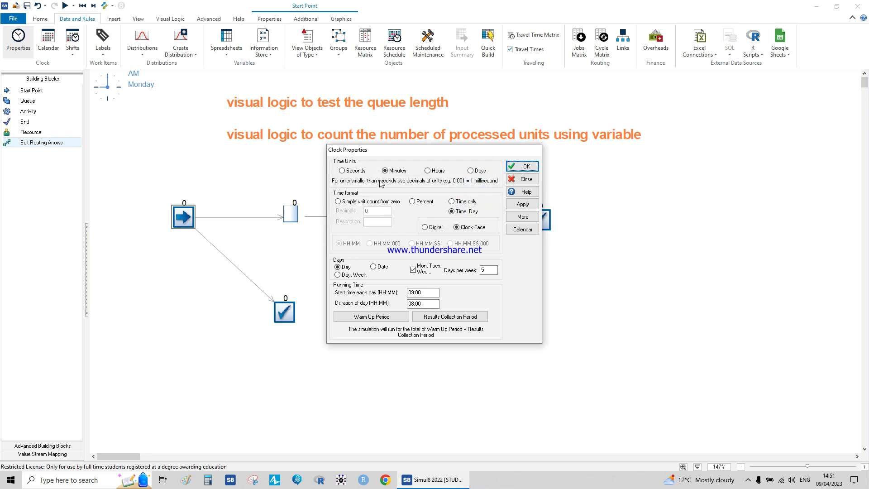
click(339, 201)
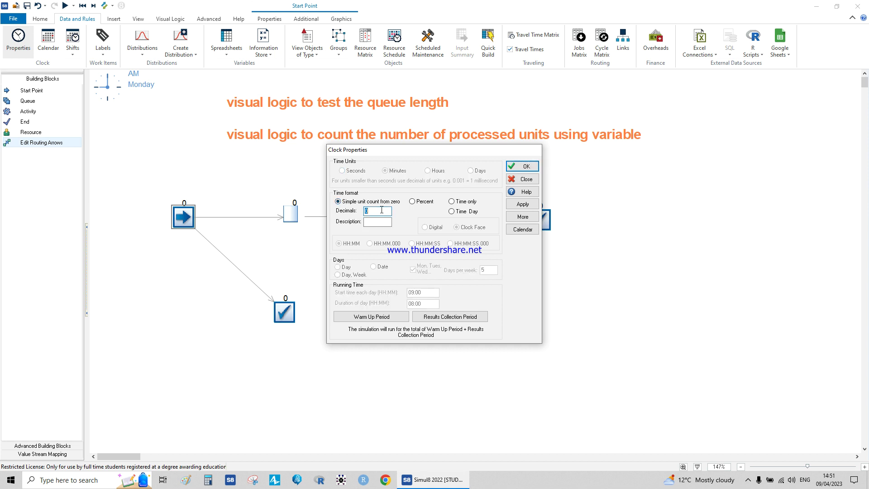
click(523, 166)
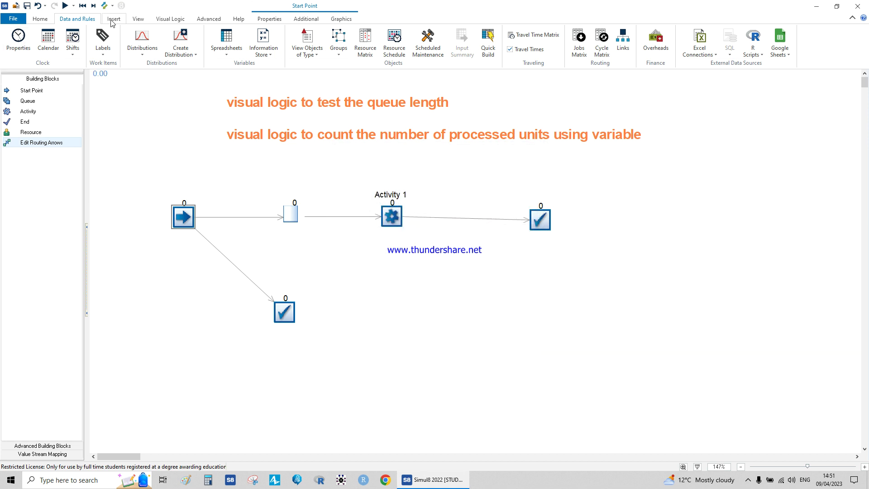
Run and reset the model, then set Activity 1's average to 20 and arrivals to 2.
click(65, 7)
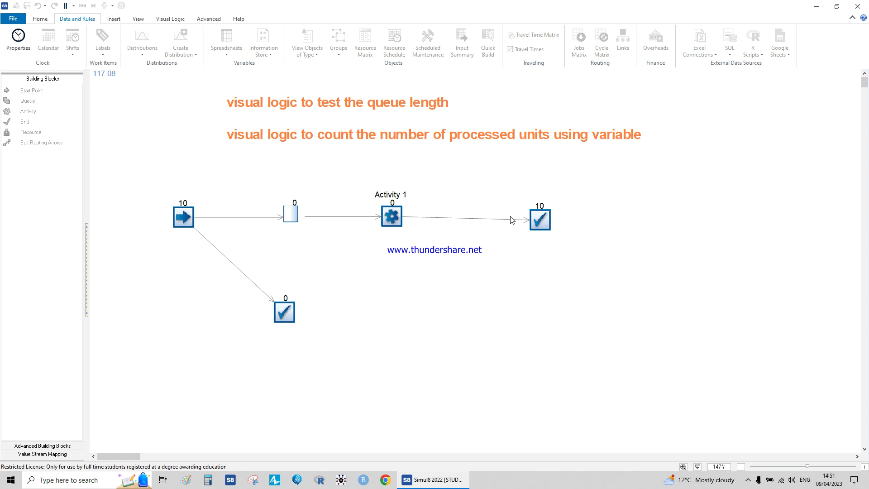
scroll(466, 260, up, 2)
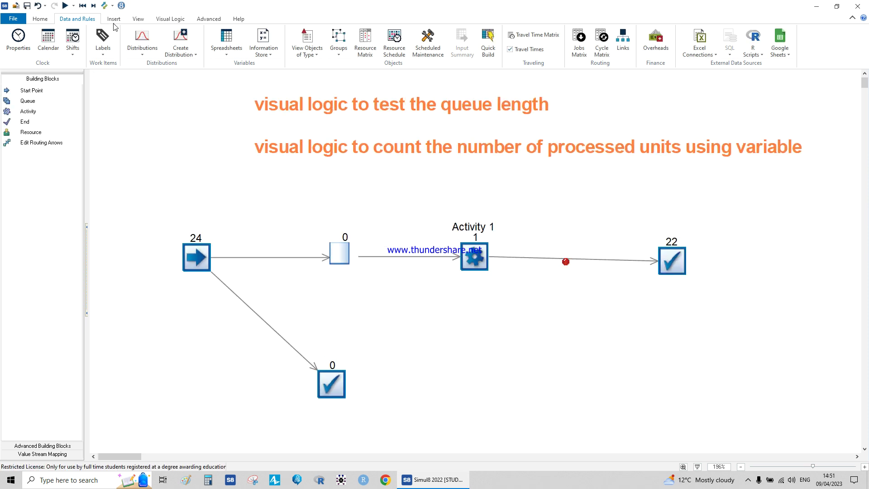
click(85, 6)
click(469, 255)
double_click(469, 255)
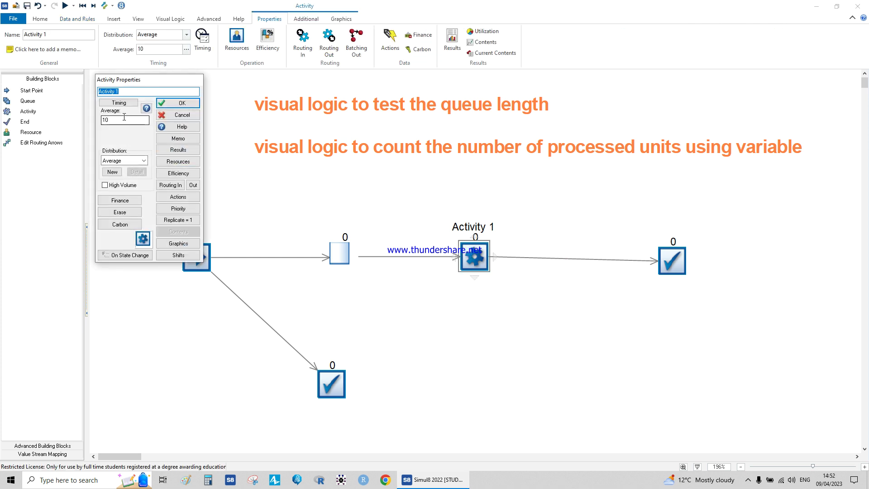
text(1)
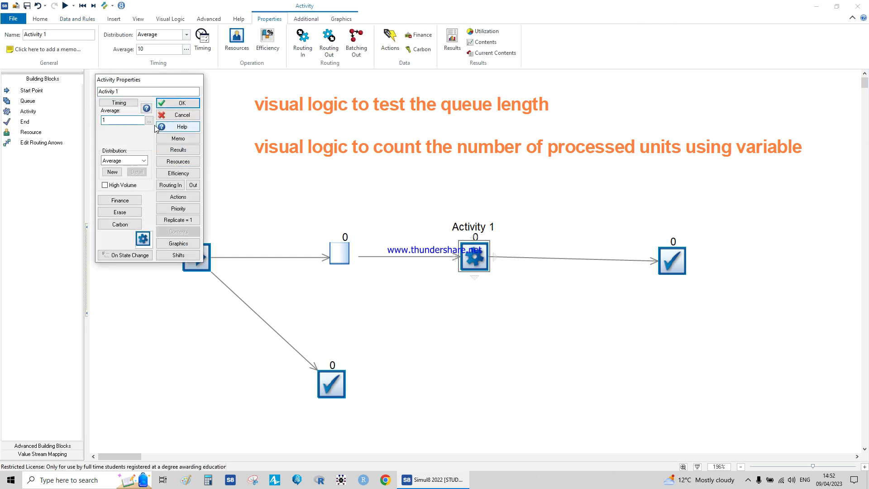
text(20)
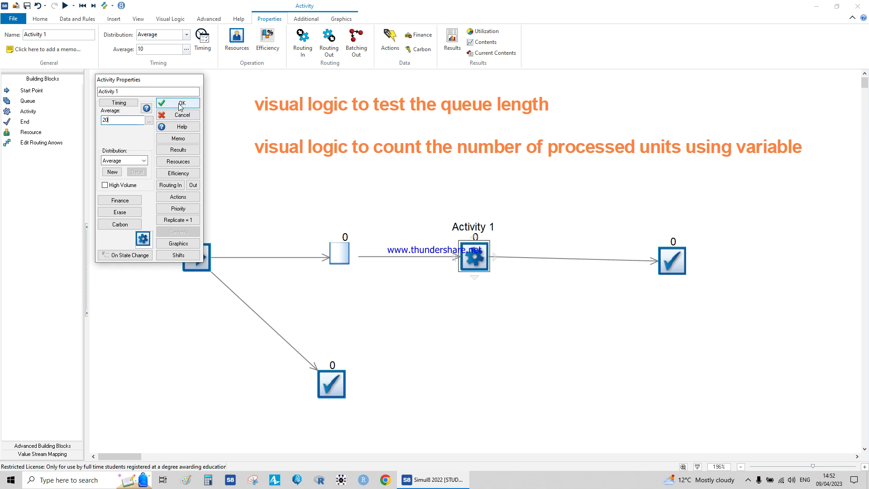
click(180, 104)
double_click(196, 258)
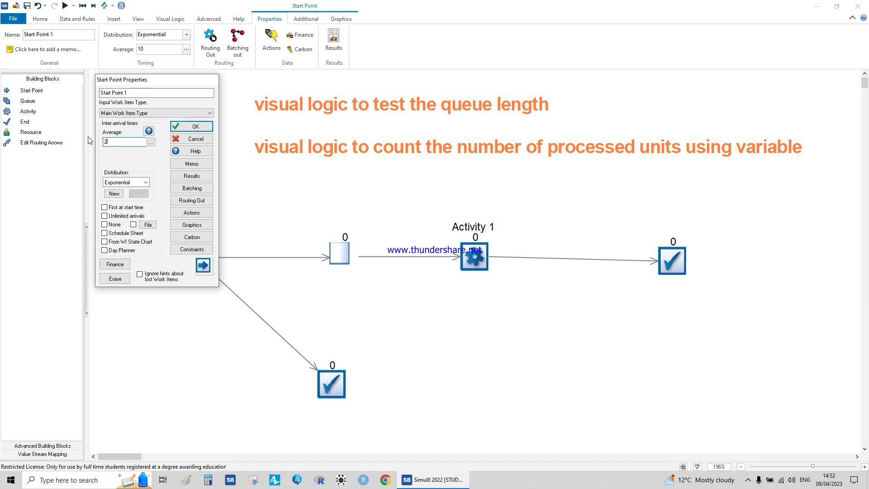
click(183, 127)
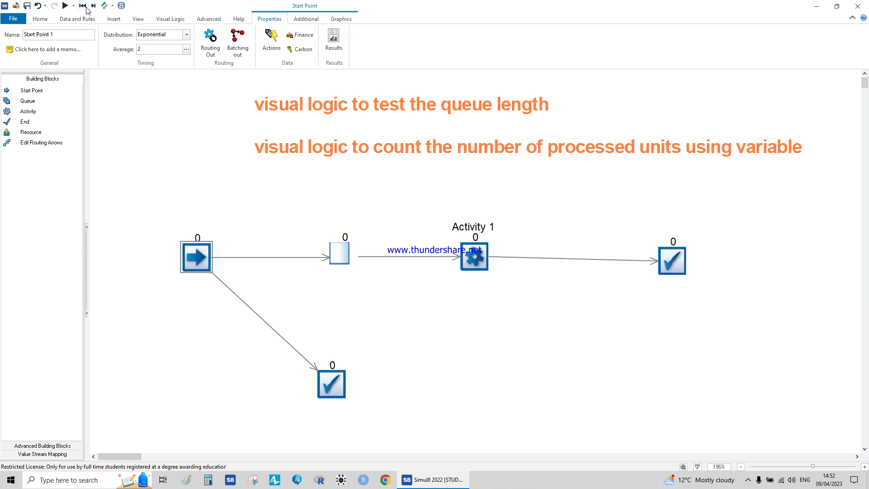
Rerun, reset, change Activity 1's average time to 5 and run again.
click(65, 5)
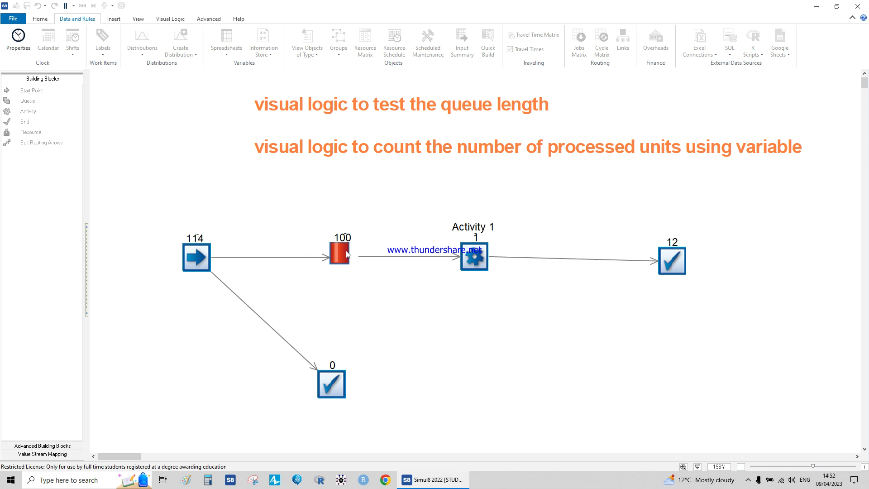
click(82, 6)
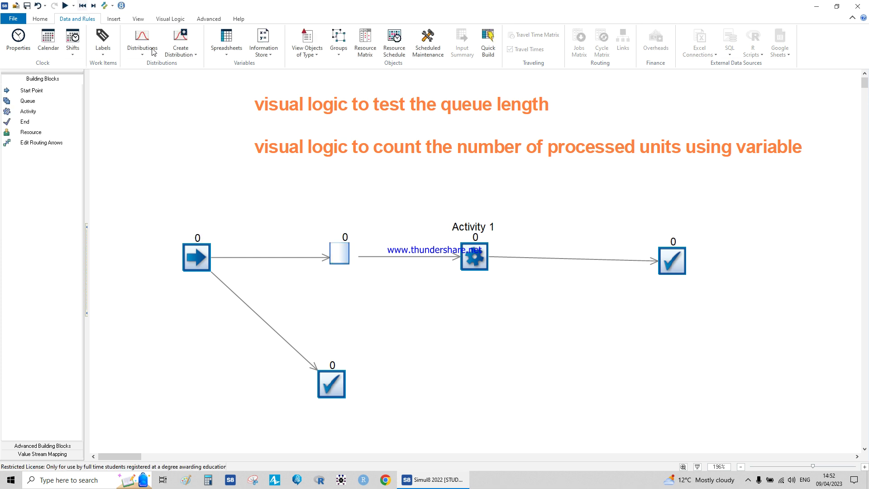
double_click(474, 256)
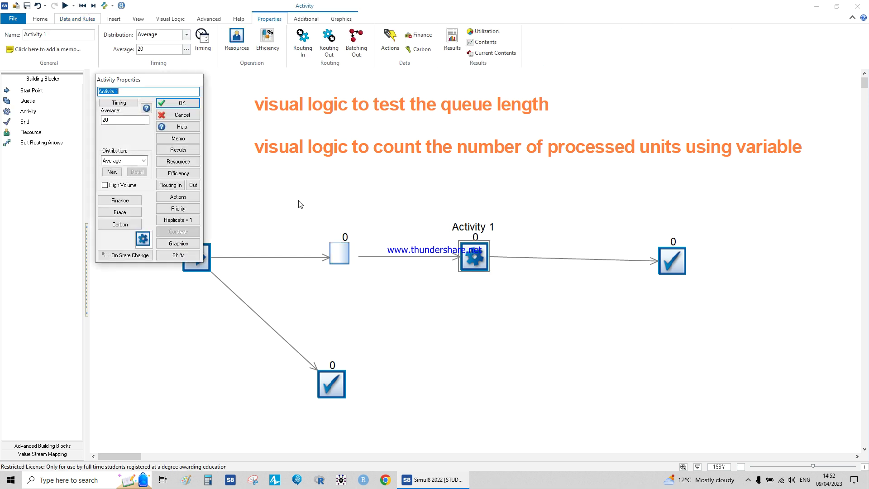
click(119, 120)
text(5)
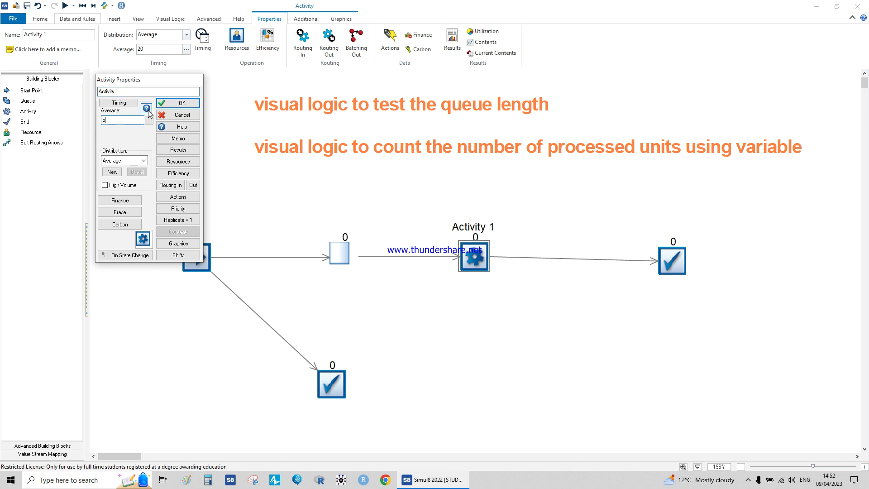
click(178, 103)
click(66, 5)
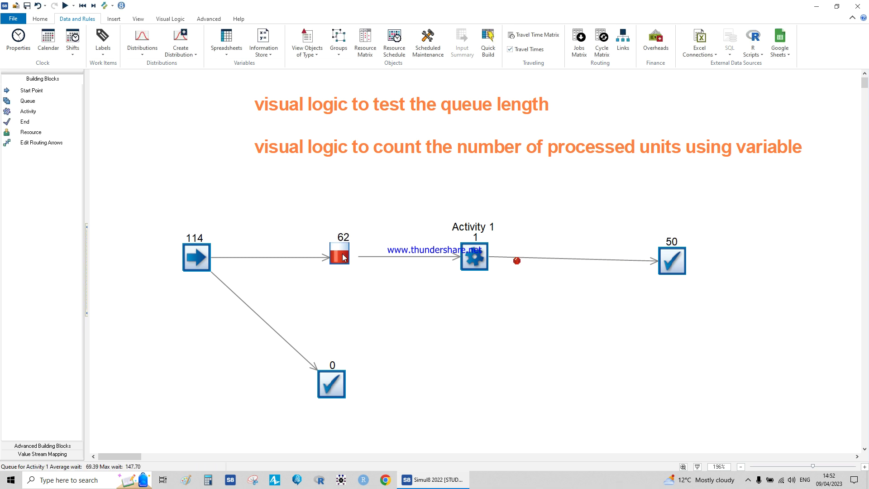
mouse_move(344, 258)
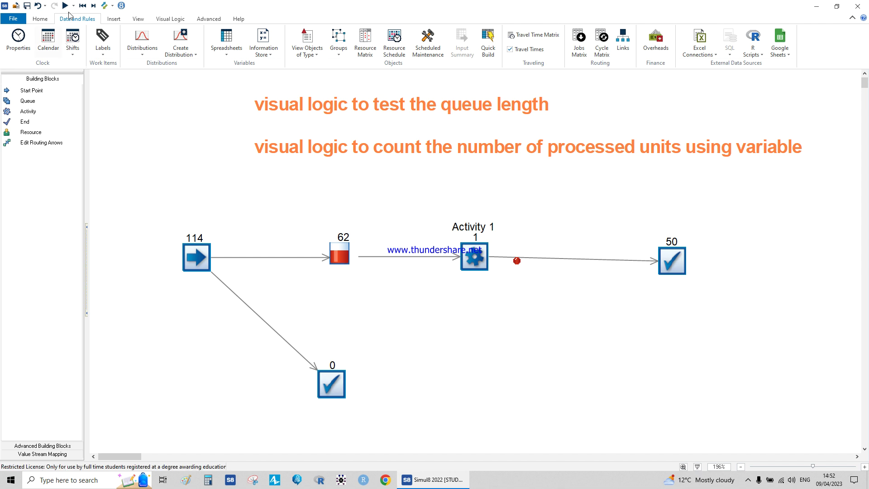
Reset the run, nudge End 2 upward and show its name label.
click(82, 6)
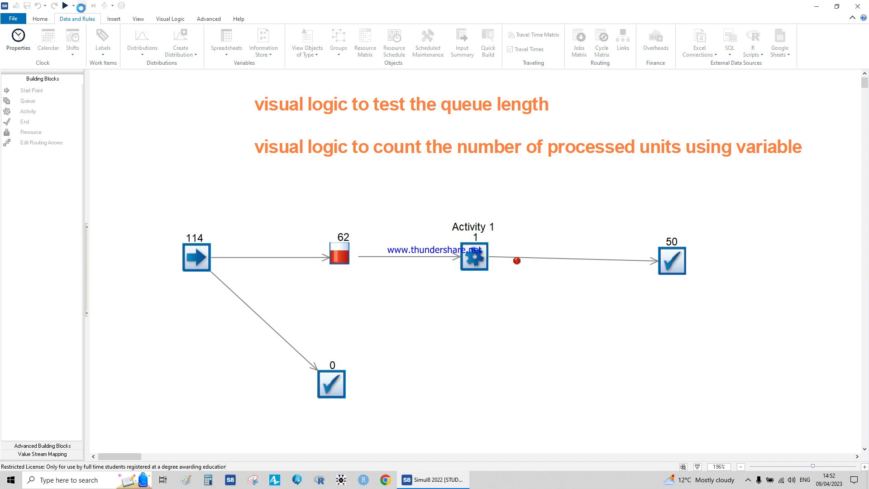
click(330, 357)
drag(329, 357, 332, 336)
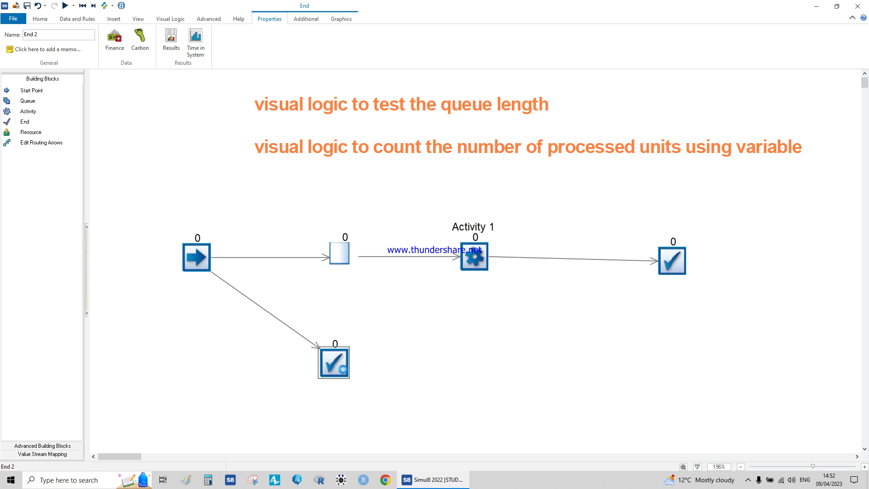
click(342, 19)
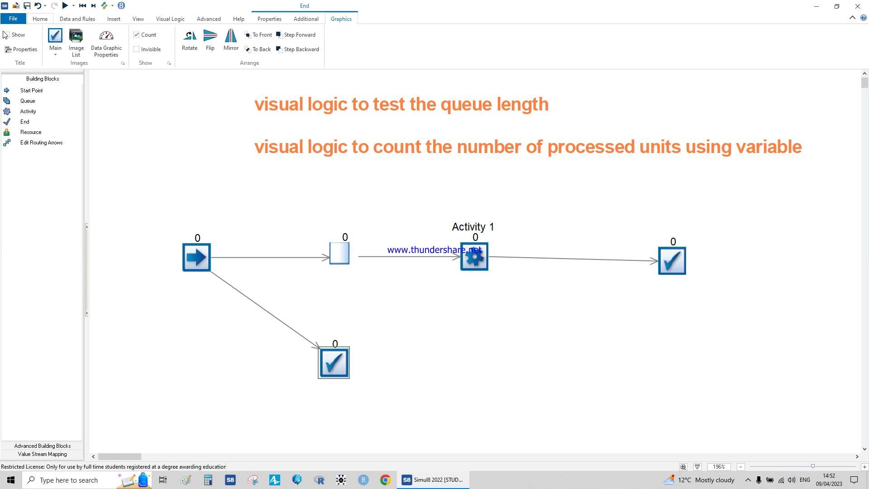
click(8, 35)
Show name labels on Start Point 1, the queue and End 1.
click(197, 254)
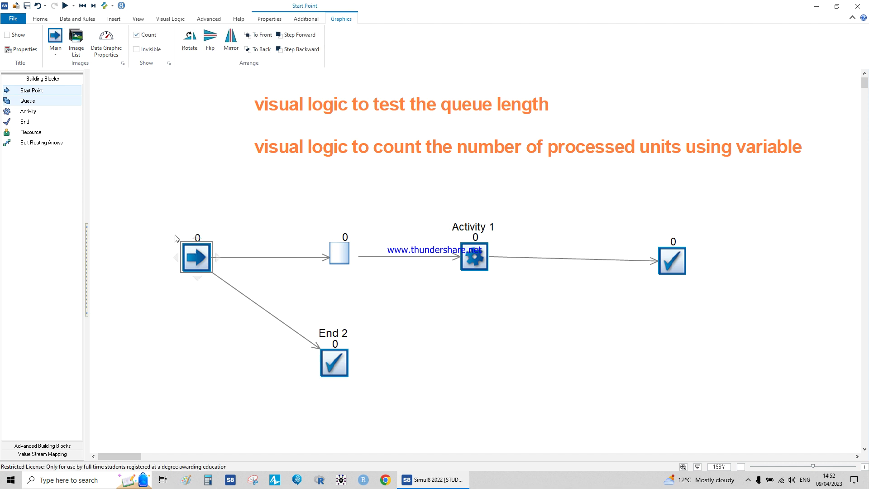
click(7, 35)
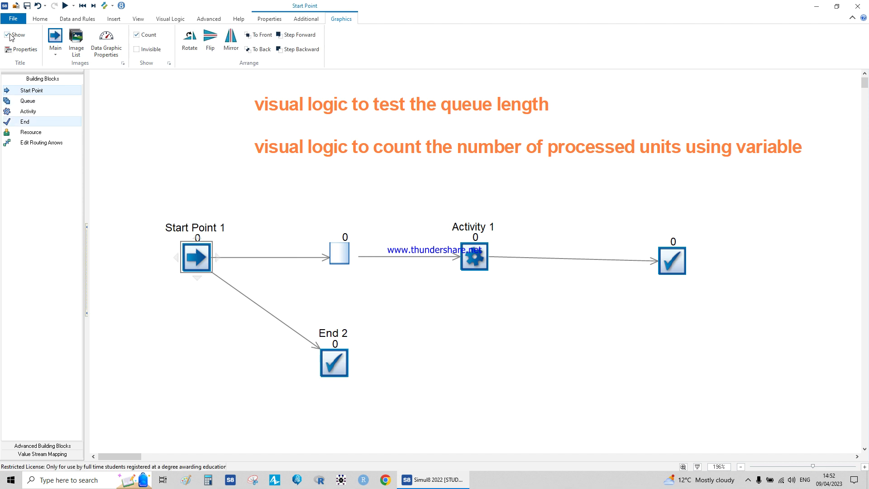
click(345, 257)
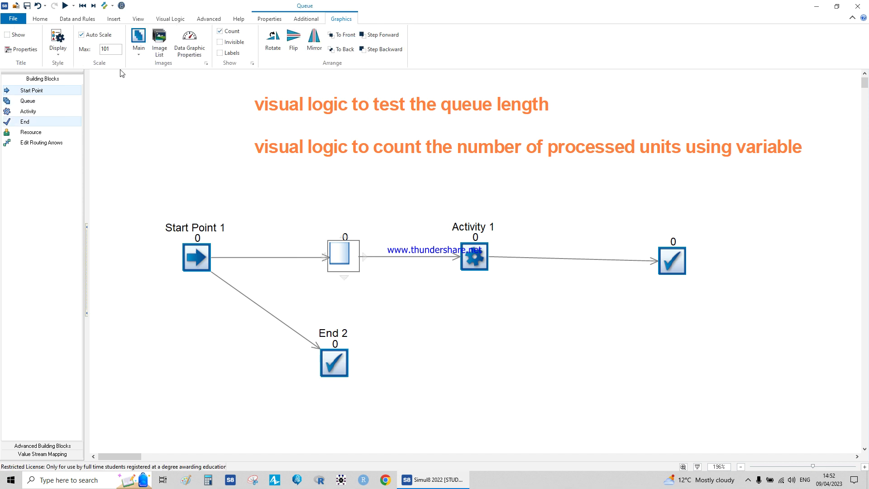
click(7, 35)
click(672, 261)
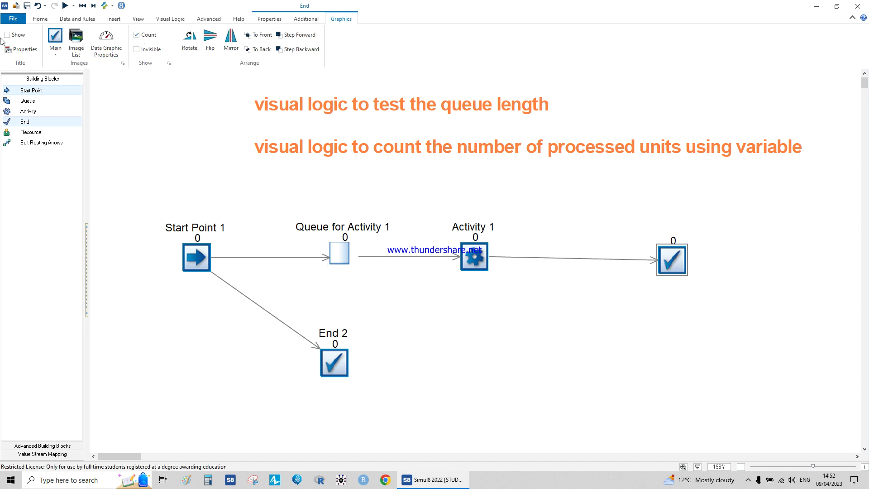
click(7, 35)
Check the queue's properties and close them unchanged.
click(168, 184)
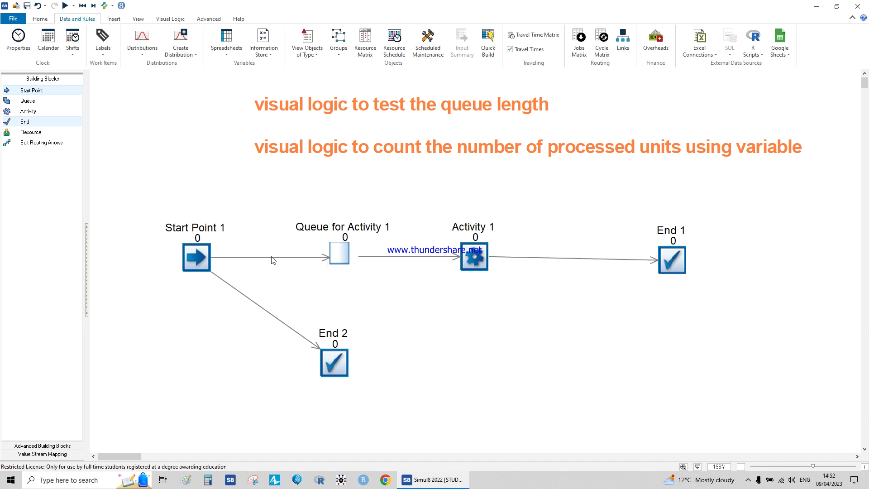
double_click(347, 256)
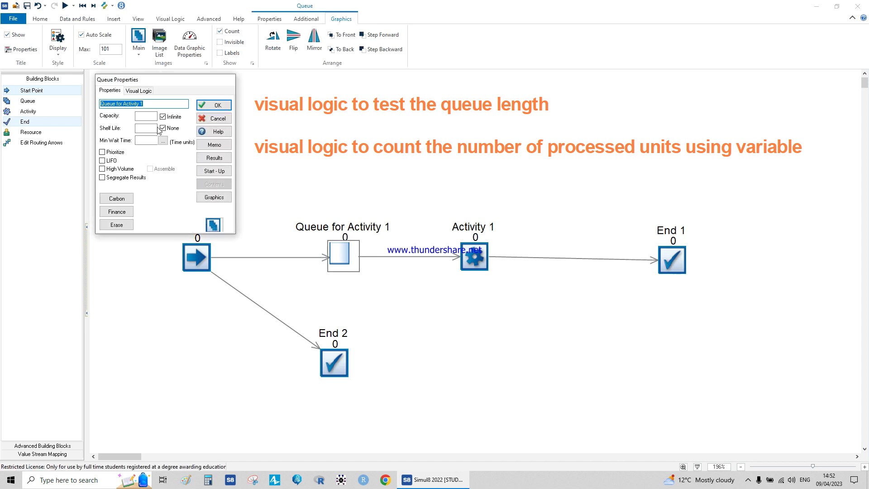
click(203, 106)
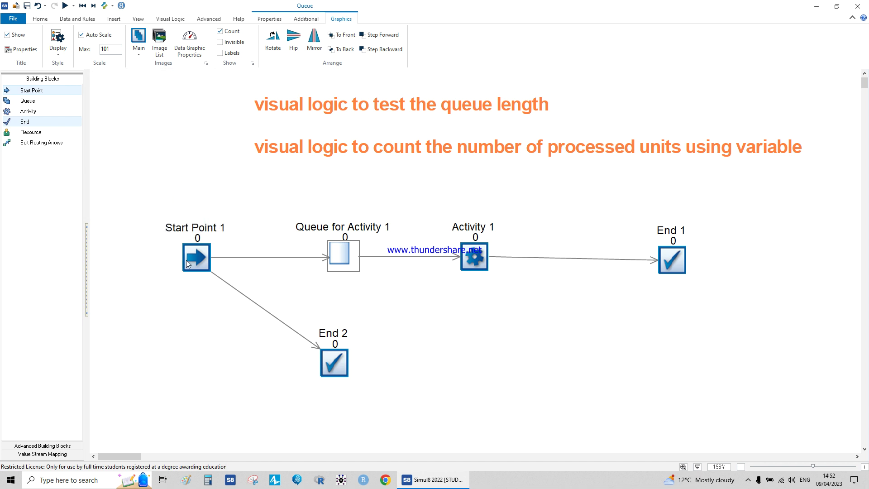
click(195, 264)
Inspect Start Point 1's Routing Out settings and its router Set-to action.
double_click(196, 268)
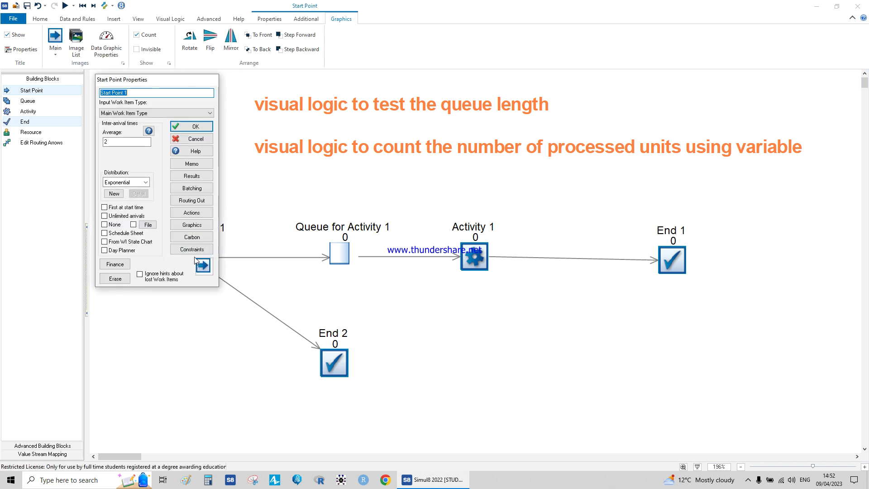
click(203, 199)
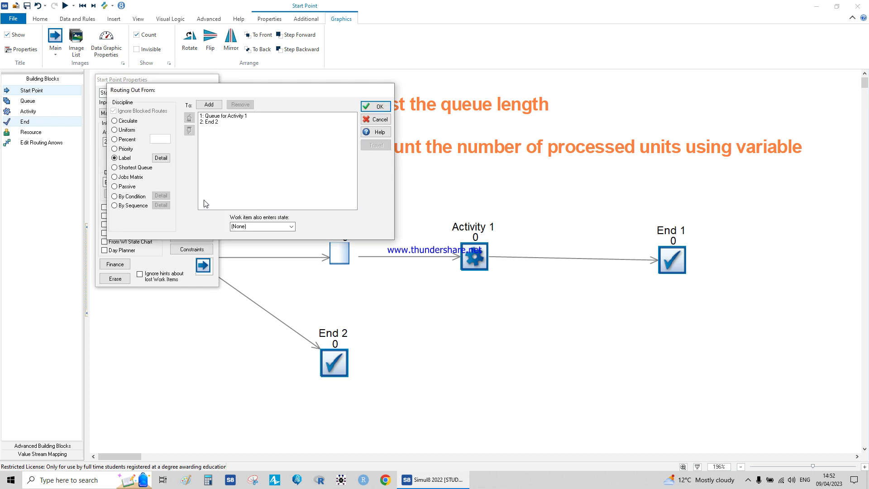
click(374, 120)
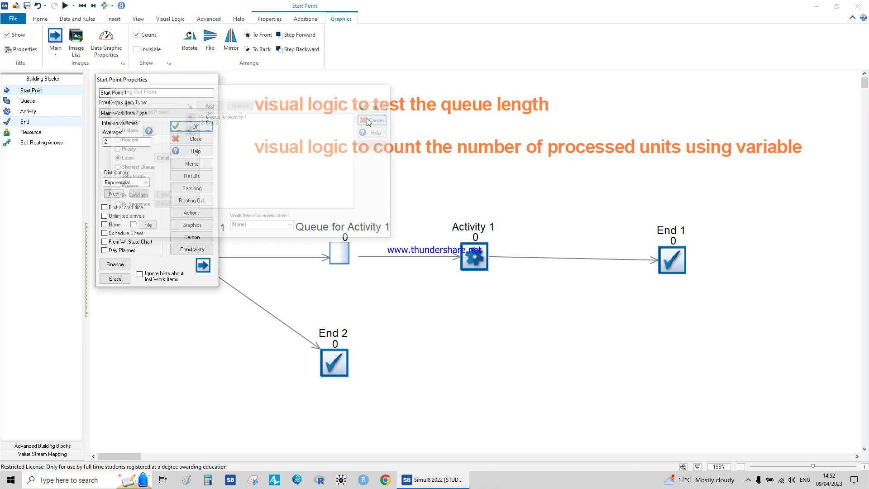
click(191, 213)
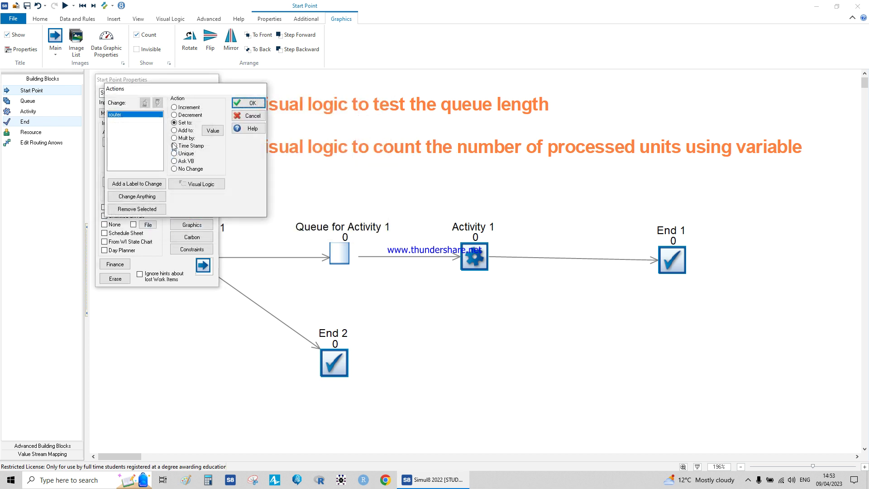
click(213, 131)
click(189, 119)
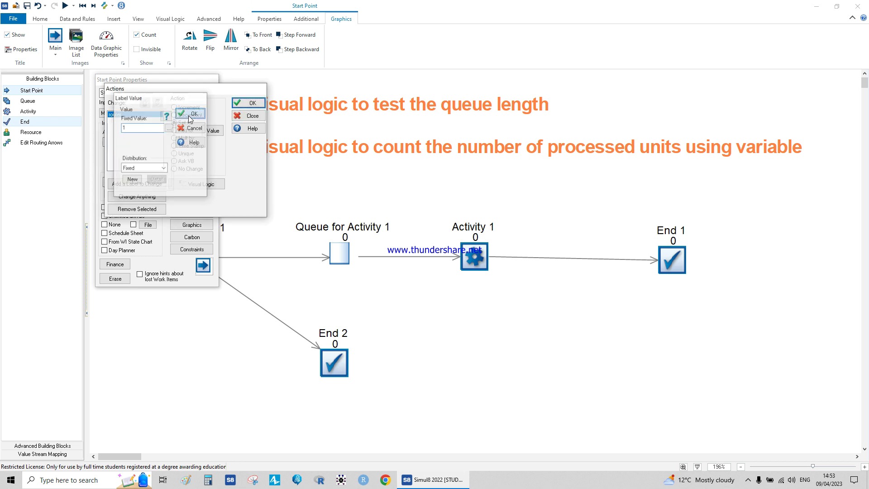
click(248, 103)
Recheck that Routing Out uses the router label for label-based routing.
click(194, 200)
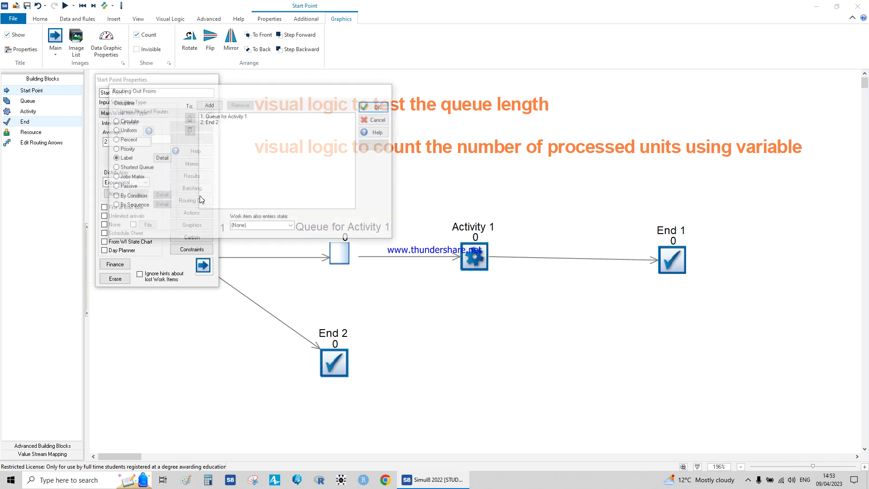
click(161, 157)
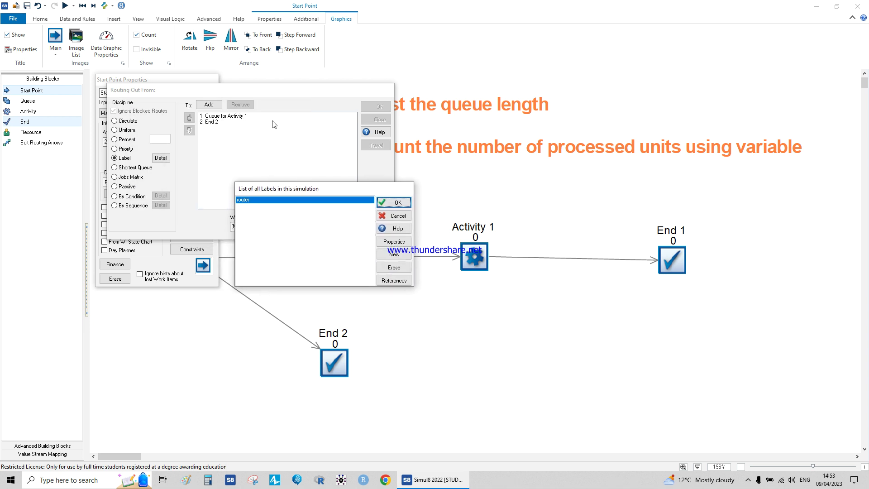
click(382, 203)
click(375, 107)
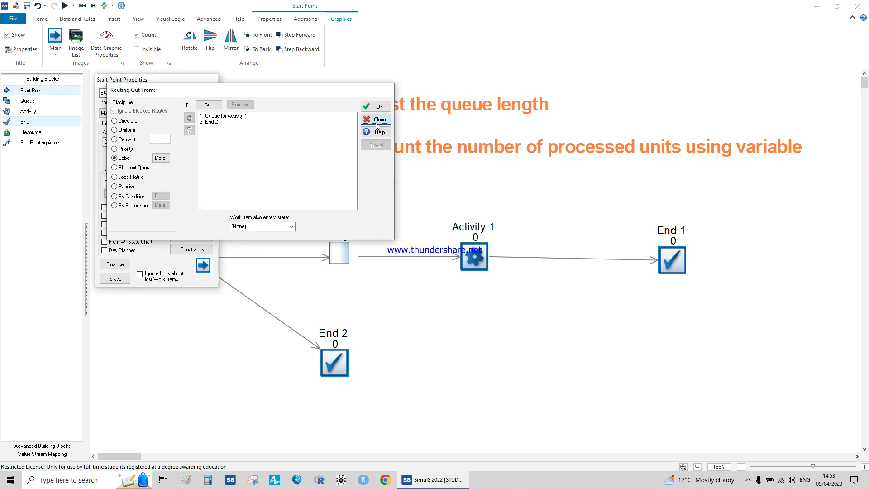
click(197, 212)
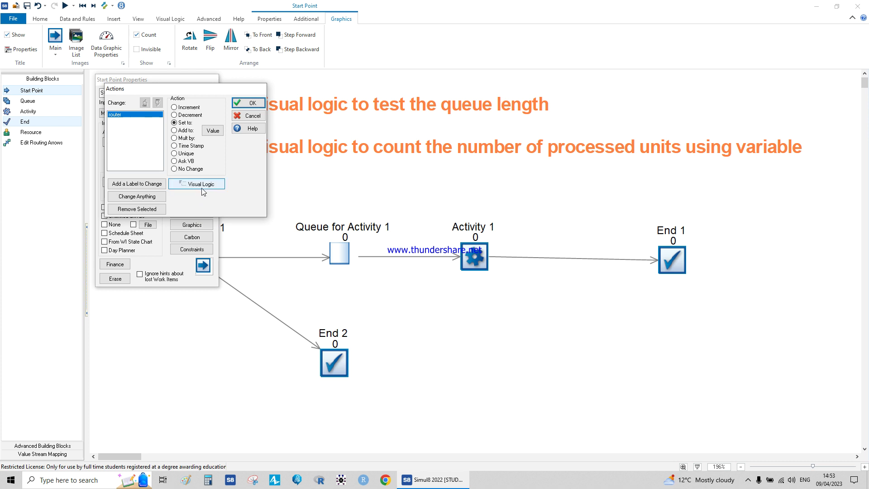
Start an IF in Start Point 1's entry logic on Queue for Activity 1's Count Contents.
drag(209, 90, 490, 56)
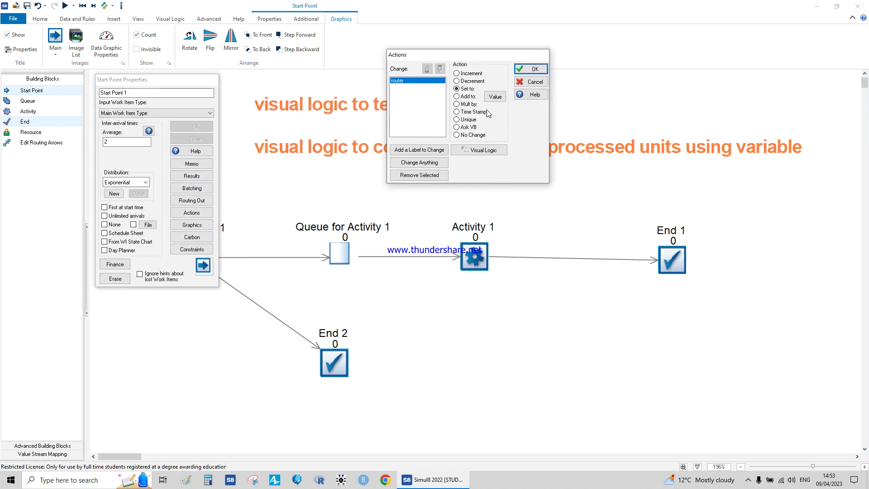
click(477, 152)
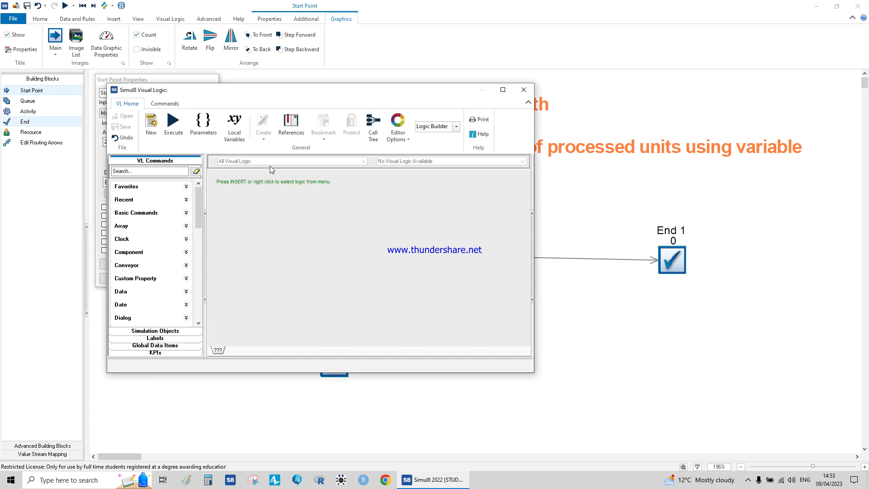
right_click(261, 187)
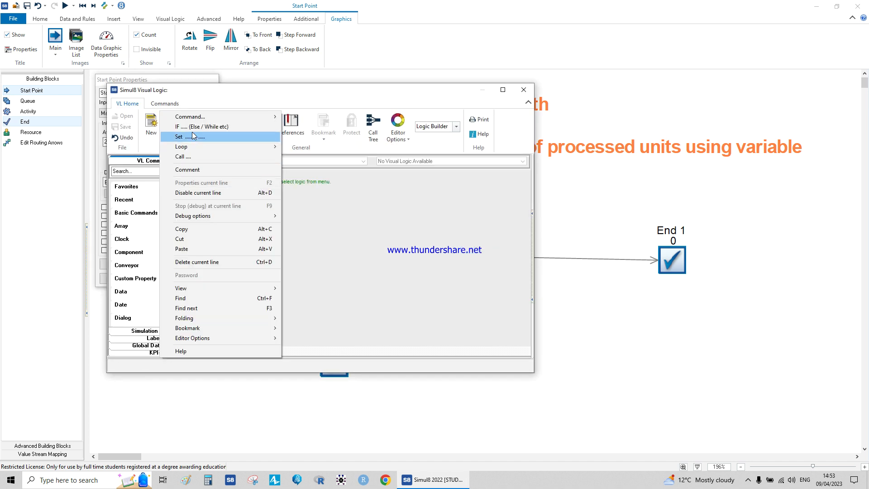
click(238, 126)
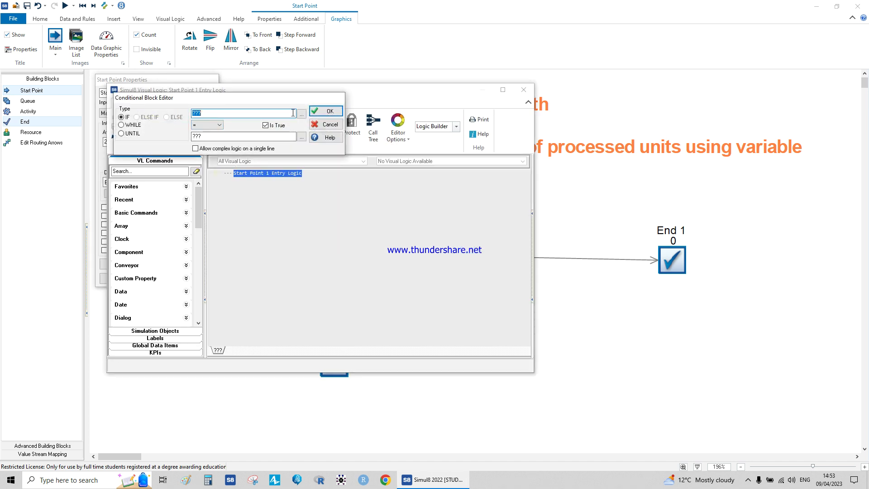
click(301, 113)
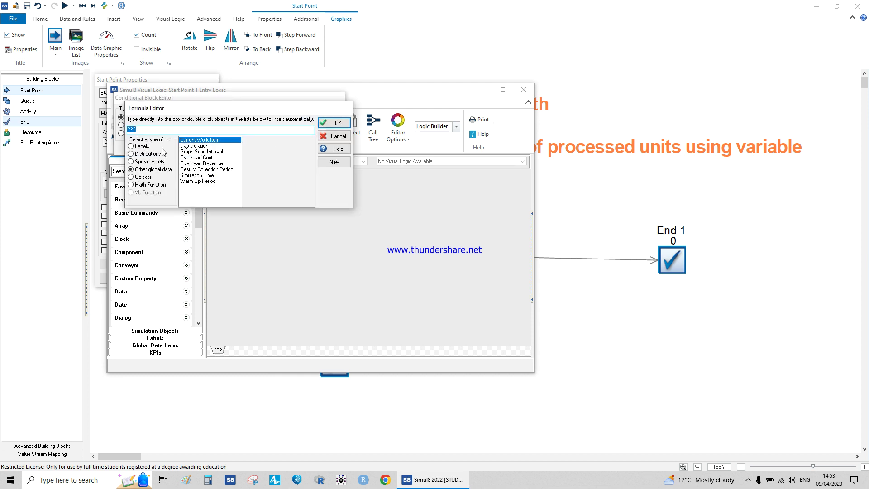
click(131, 147)
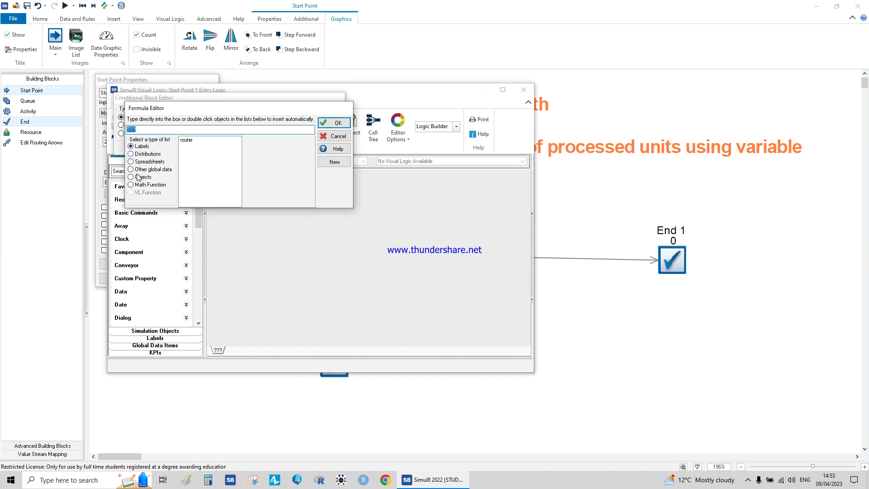
click(133, 177)
click(207, 159)
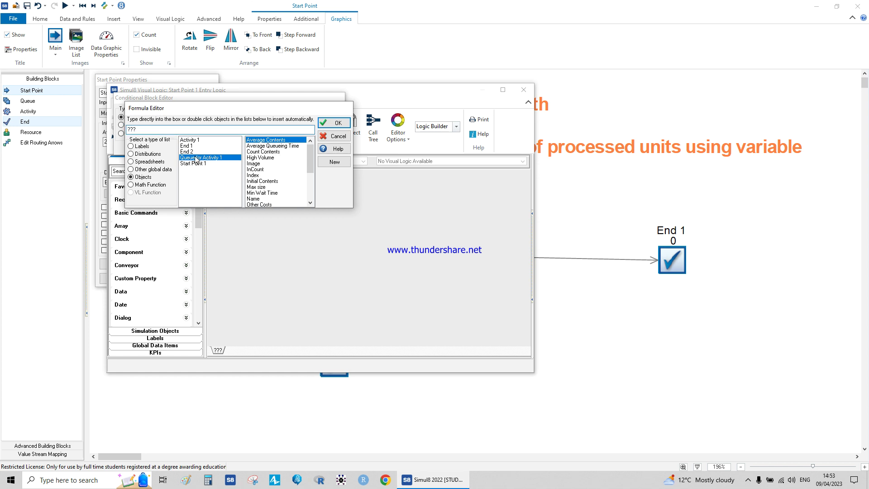
double_click(196, 158)
click(270, 152)
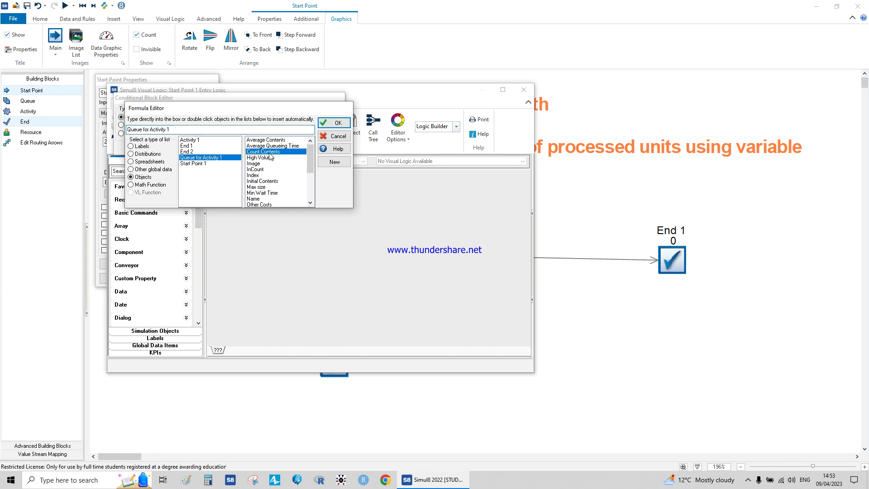
double_click(270, 152)
click(335, 122)
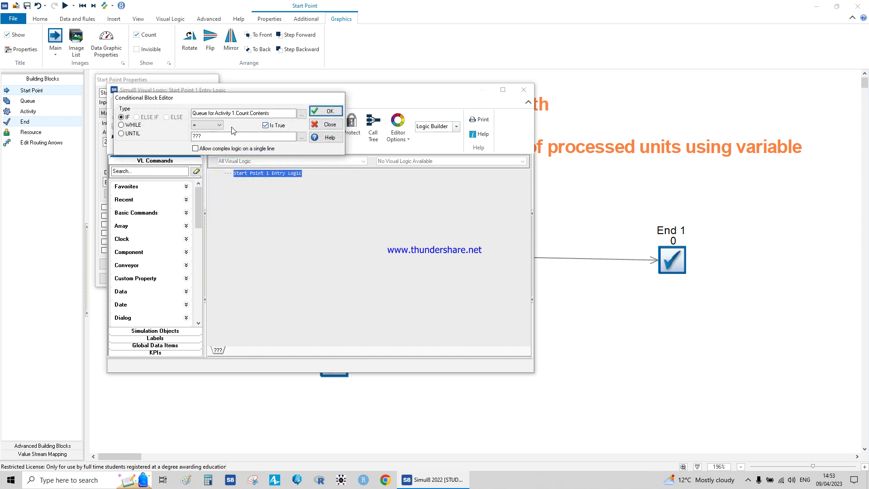
Complete the condition as Count Contents greater than or equal to 10.
click(219, 125)
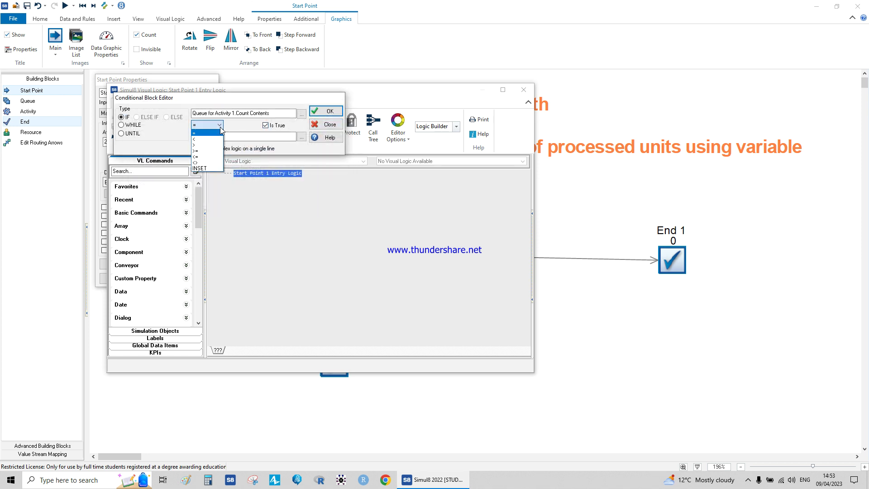
click(200, 152)
click(194, 137)
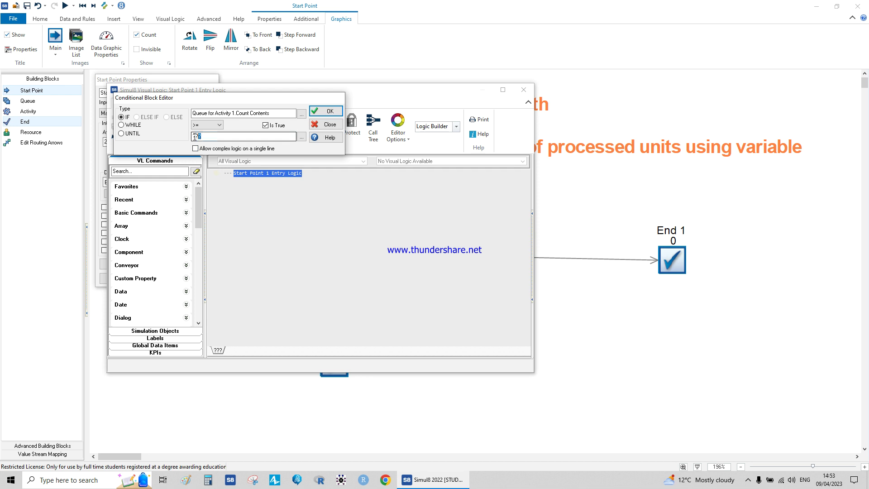
double_click(195, 137)
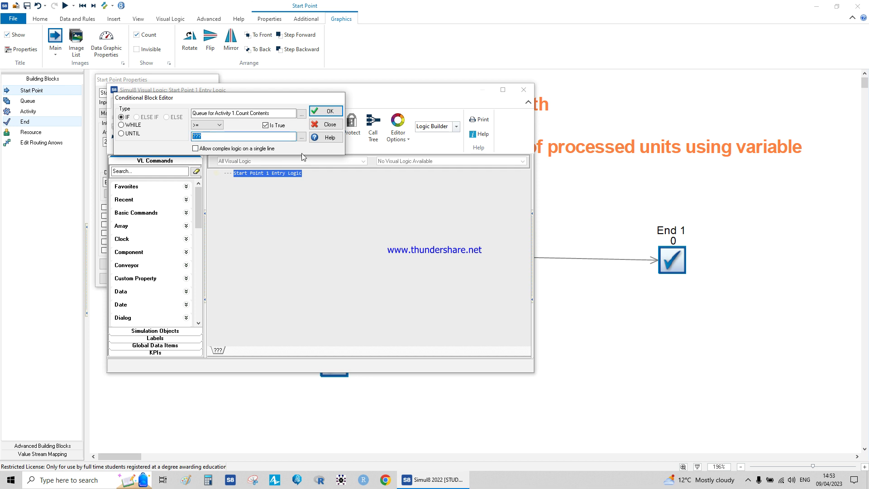
text(10)
click(324, 112)
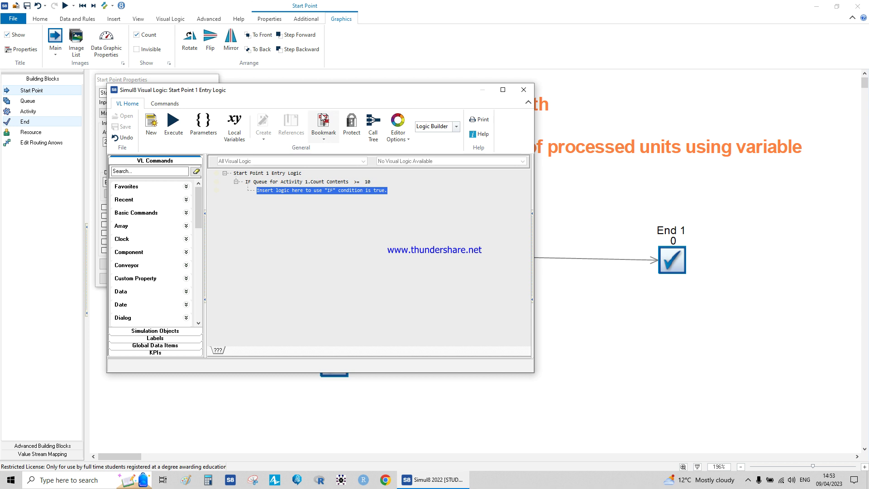
Inside the IF, set the router label to 2.
right_click(333, 192)
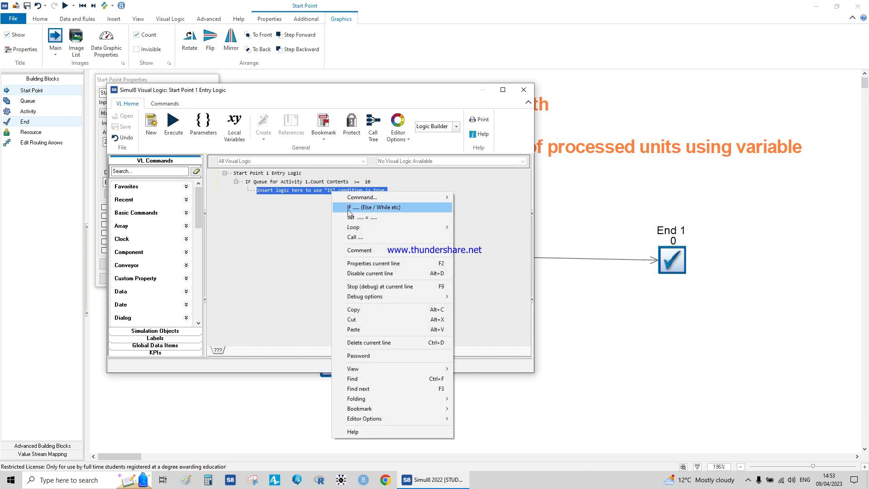
click(353, 218)
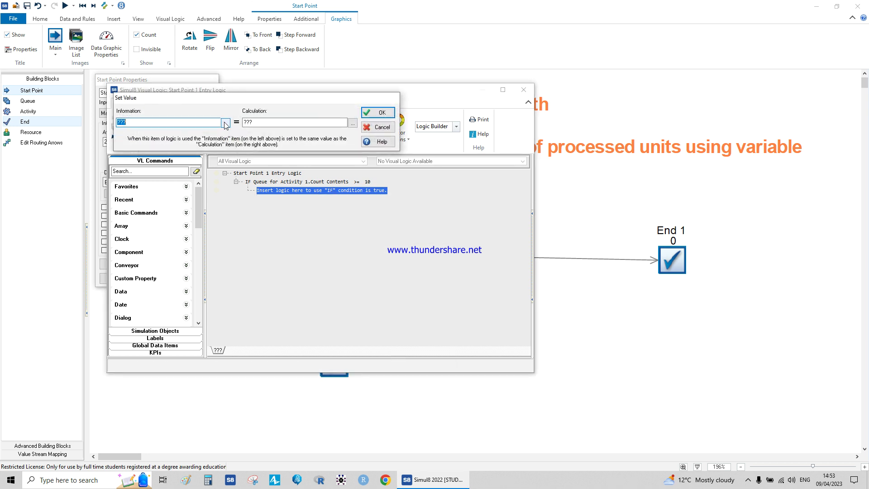
click(225, 123)
click(132, 147)
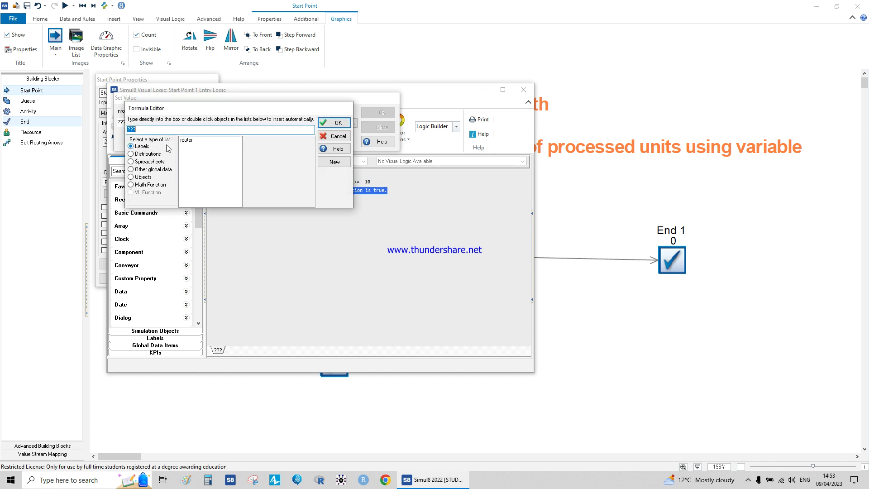
click(196, 130)
click(334, 123)
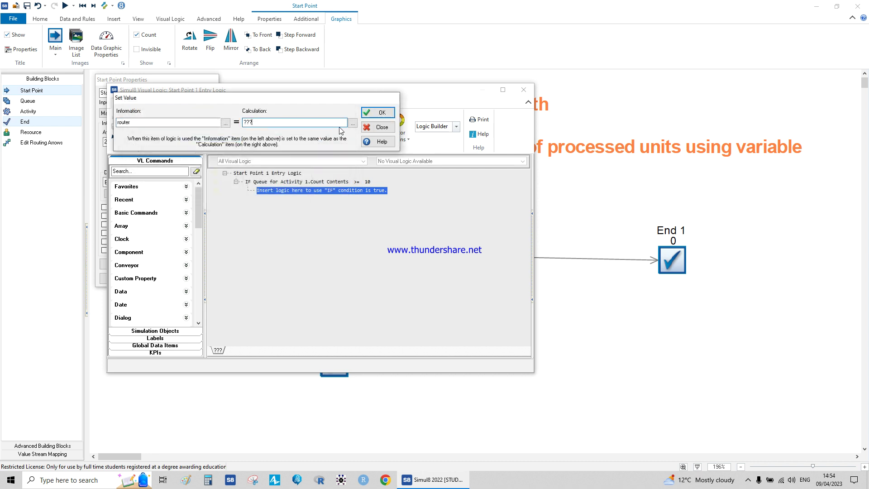
text(2)
click(379, 113)
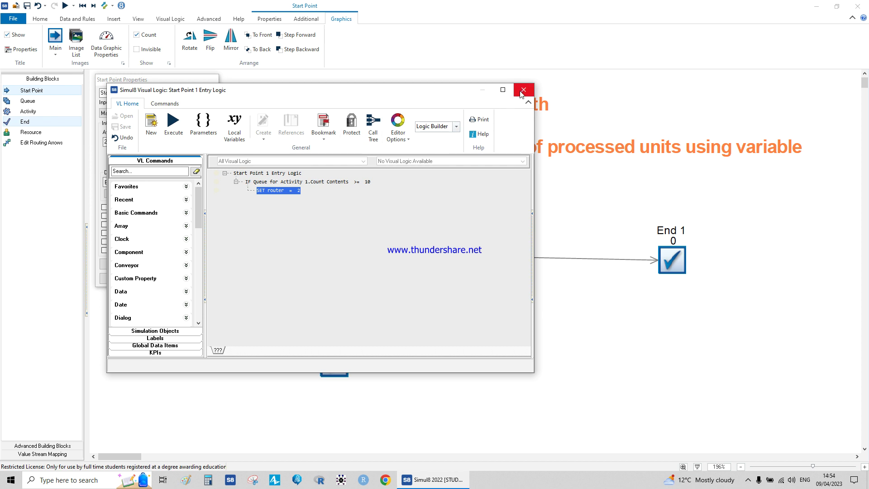
Add a comment line reading 'this' and close the Visual Logic editor.
right_click(254, 201)
mouse_move(275, 206)
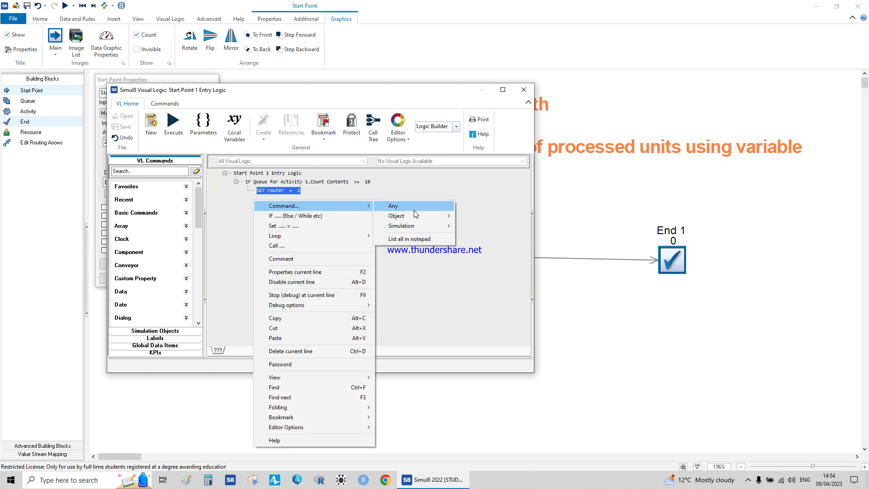
click(281, 259)
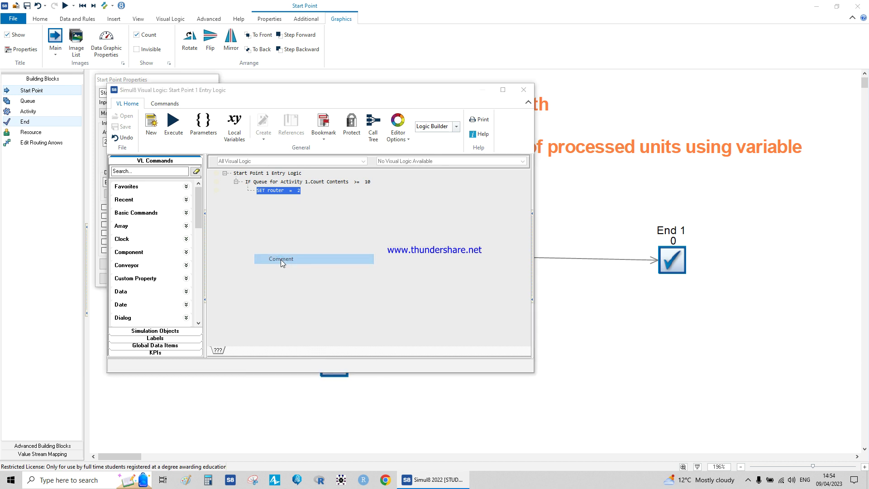
text(this is my comment)
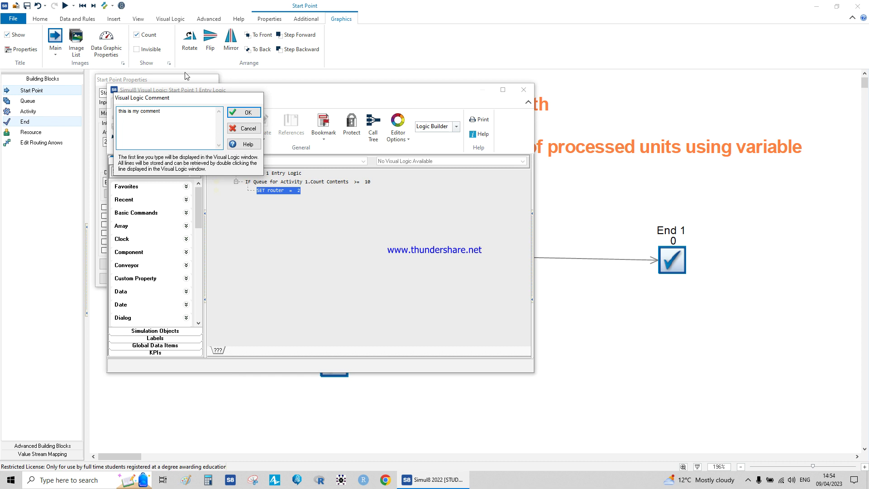
click(244, 112)
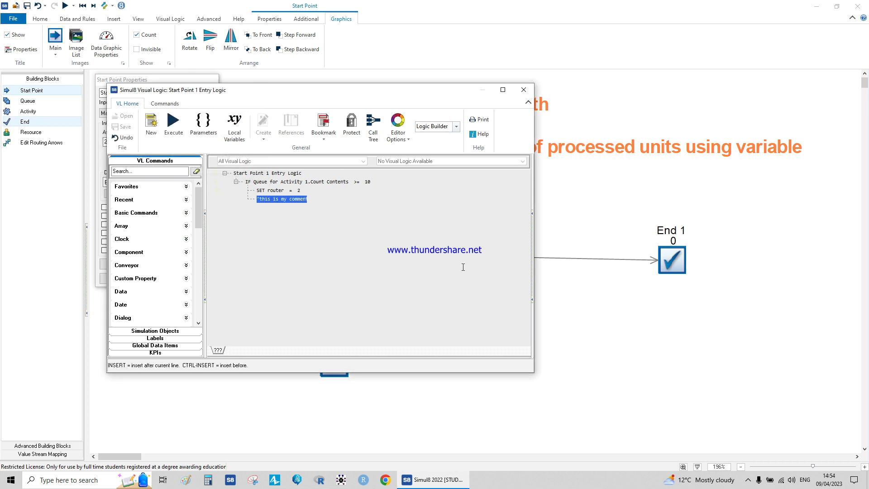
click(524, 90)
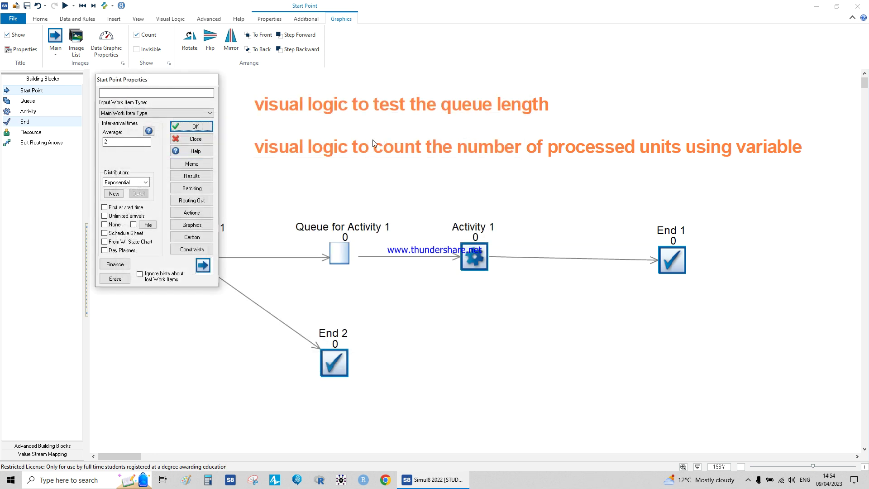
Reopen Start Point 1 and set its Routing Out discipline to the router label.
click(206, 127)
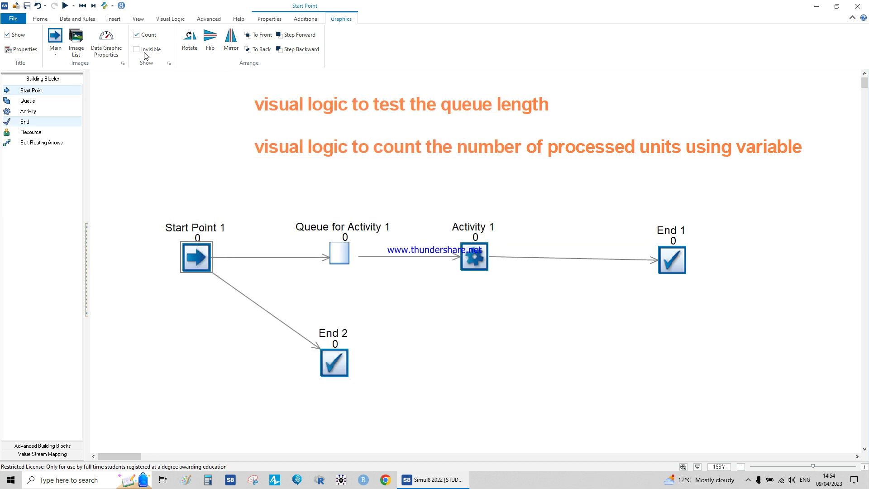
double_click(205, 255)
click(200, 200)
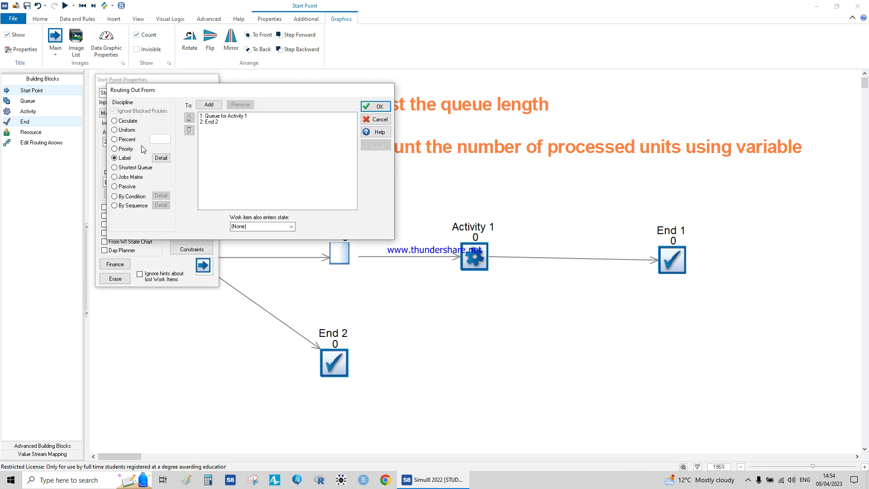
click(160, 158)
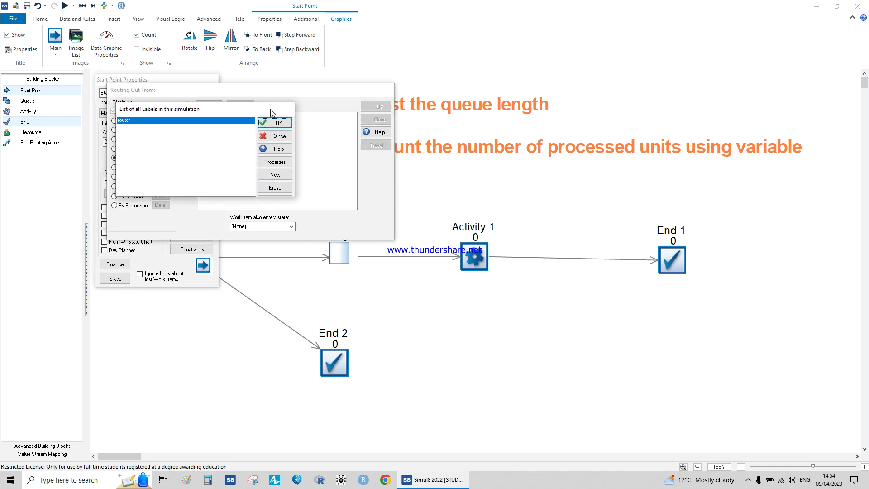
click(270, 121)
click(375, 107)
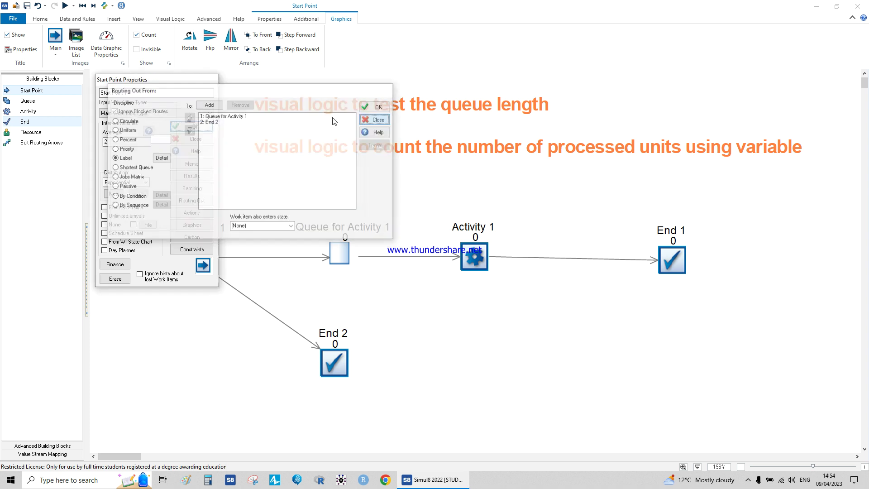
Confirm router routing: route 1 to Queue for Activity 1, route 2 to End 2.
drag(198, 86, 584, 286)
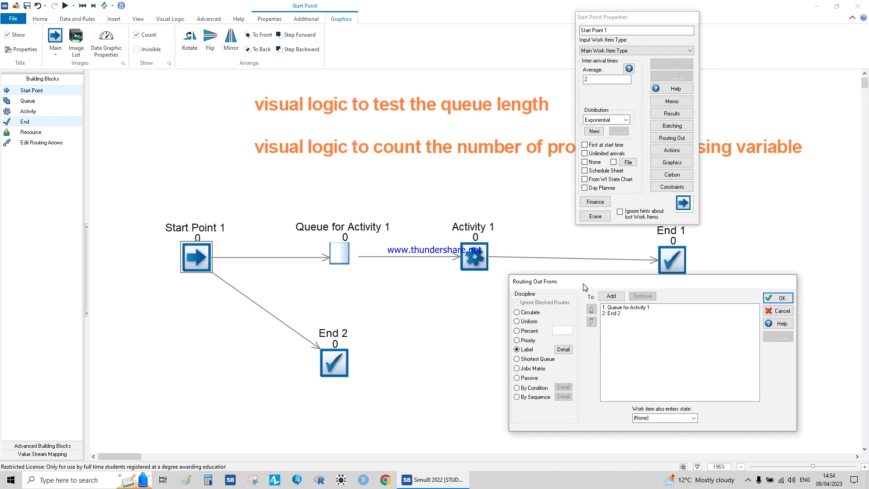
click(564, 349)
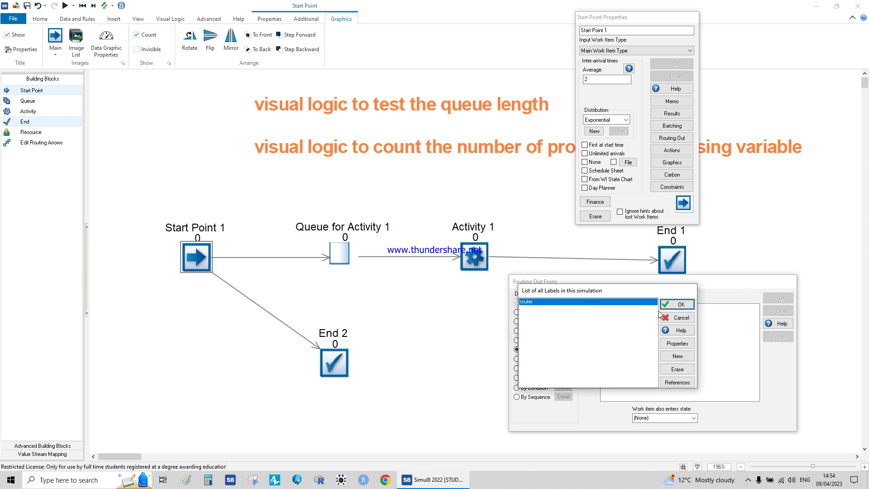
click(677, 304)
click(633, 308)
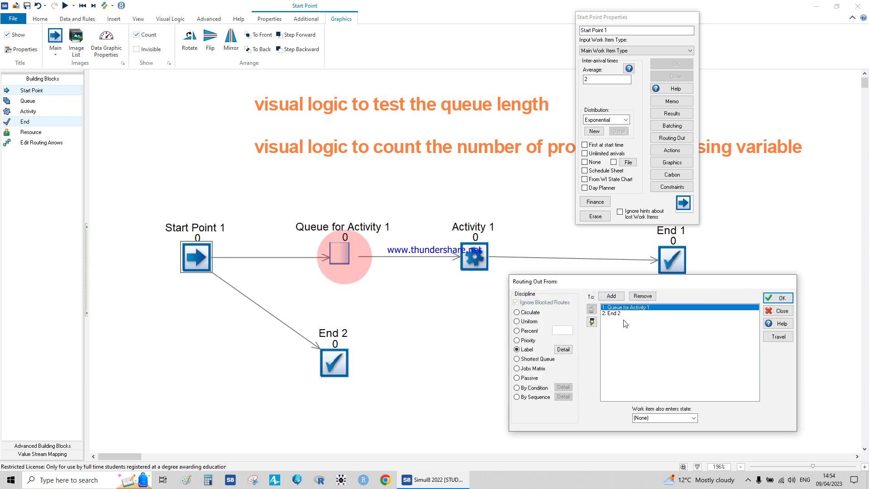
click(612, 313)
click(777, 298)
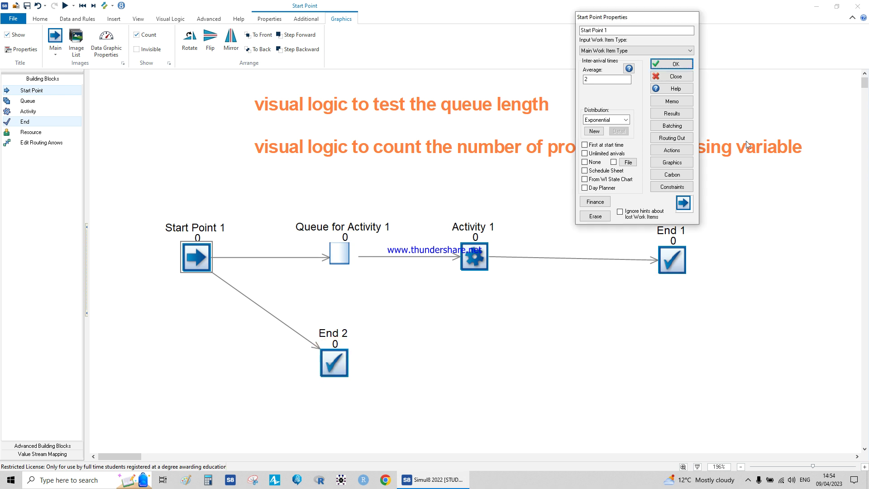
click(670, 77)
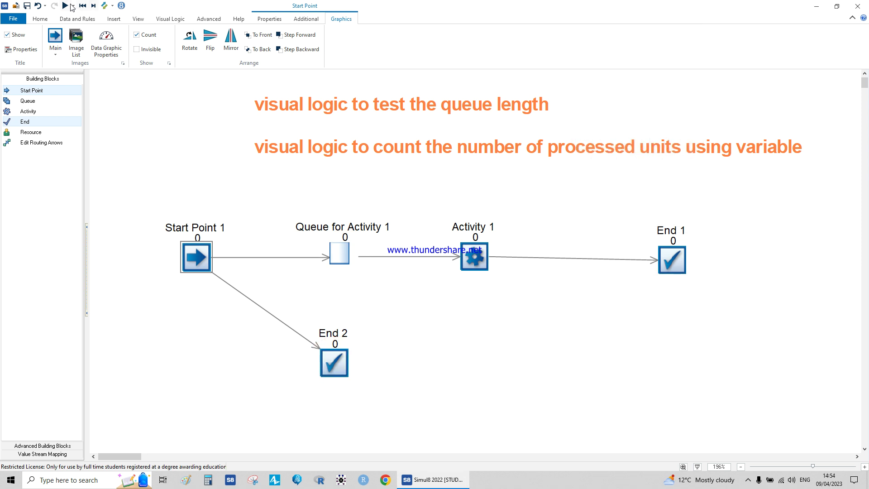
After a run and reset, change Start Point 1's IF queue threshold from 10 to 20.
click(65, 6)
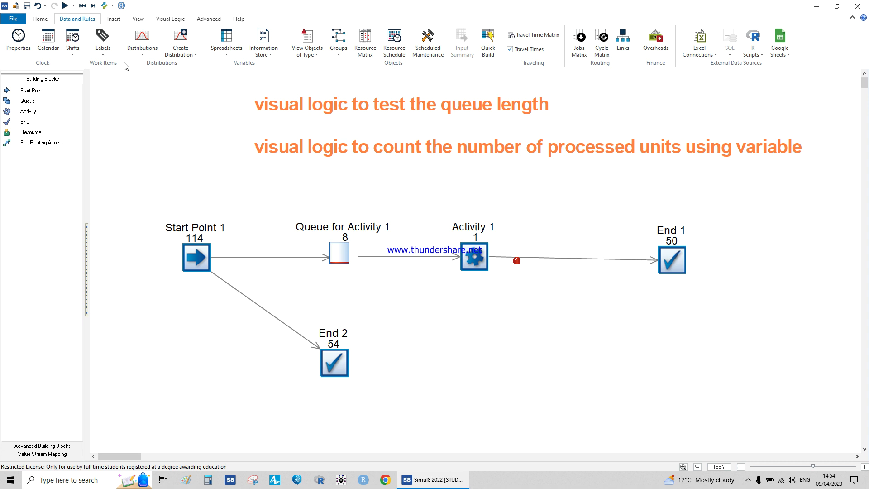
click(82, 5)
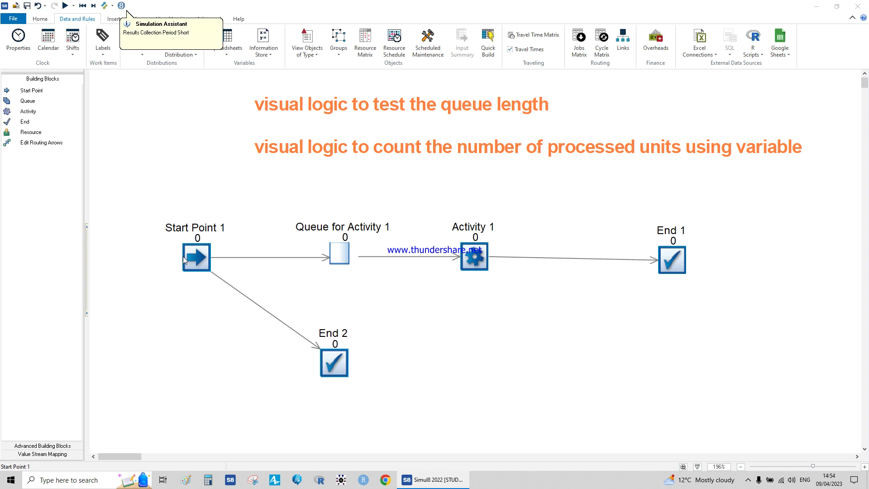
double_click(198, 258)
click(192, 213)
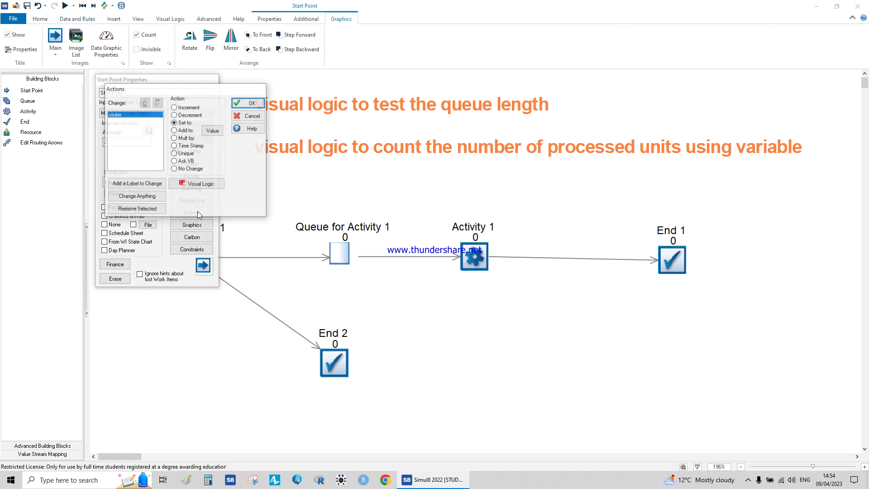
click(196, 182)
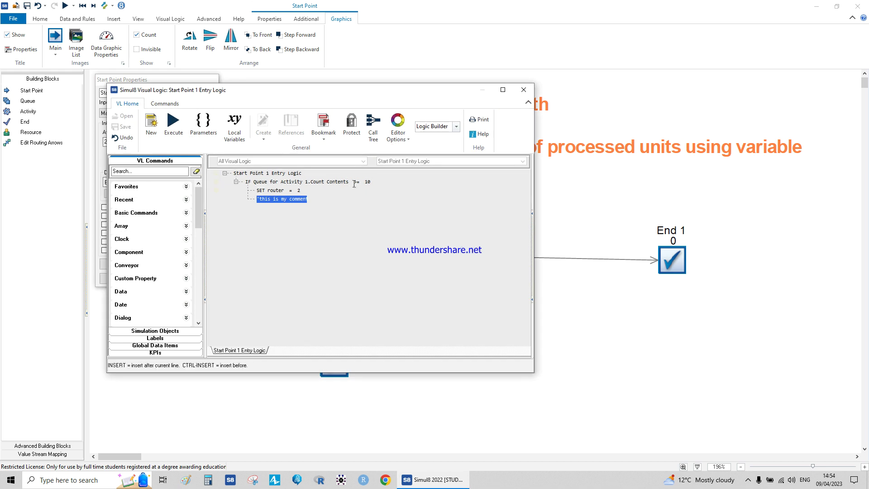
click(369, 182)
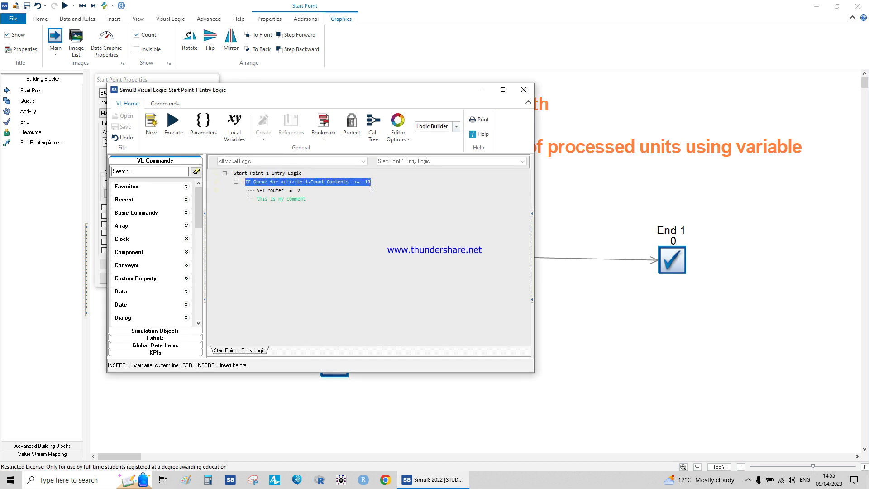
double_click(369, 182)
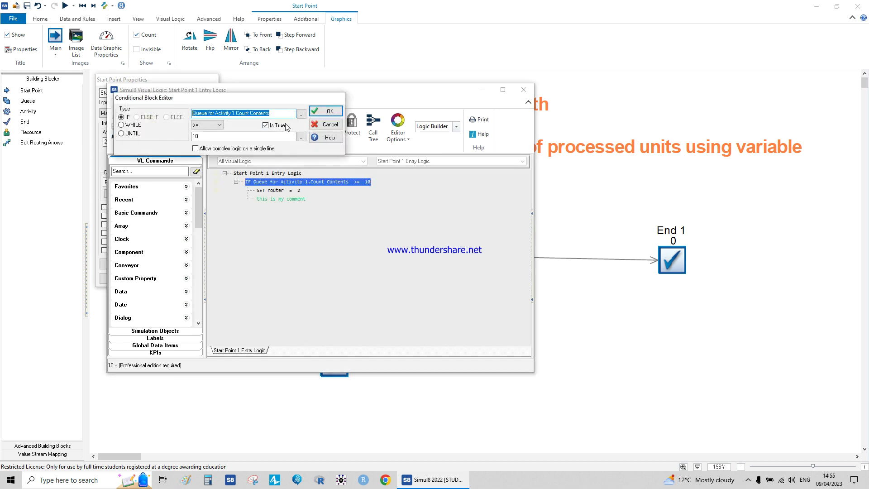
key(Tab)
key(Tab)
key(Tab)
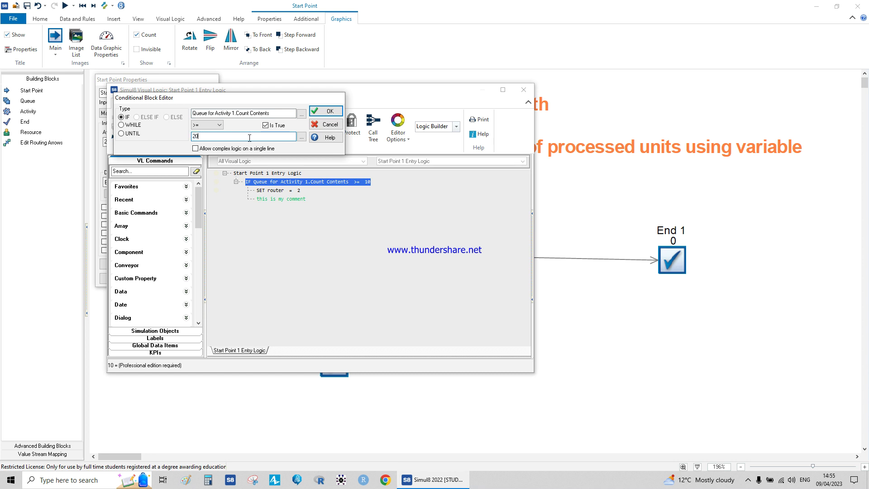
text(20)
click(326, 111)
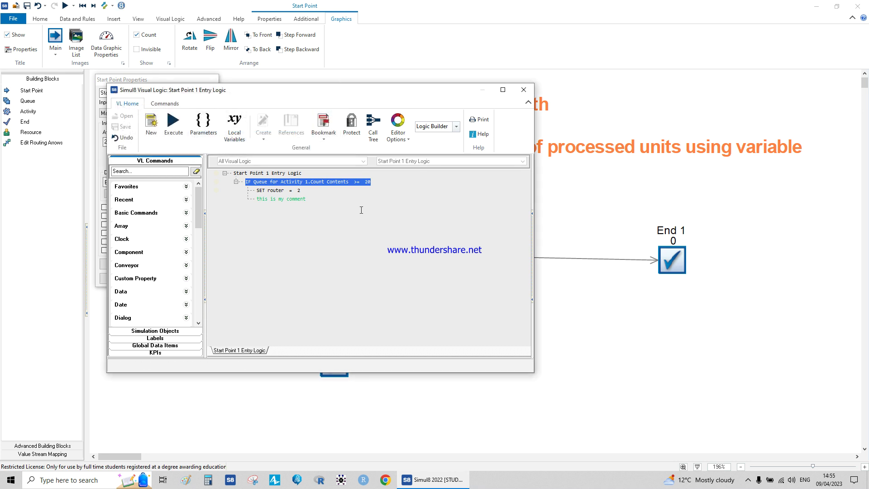
Close the editors, test-run the model with threshold 20, then reset it.
click(524, 90)
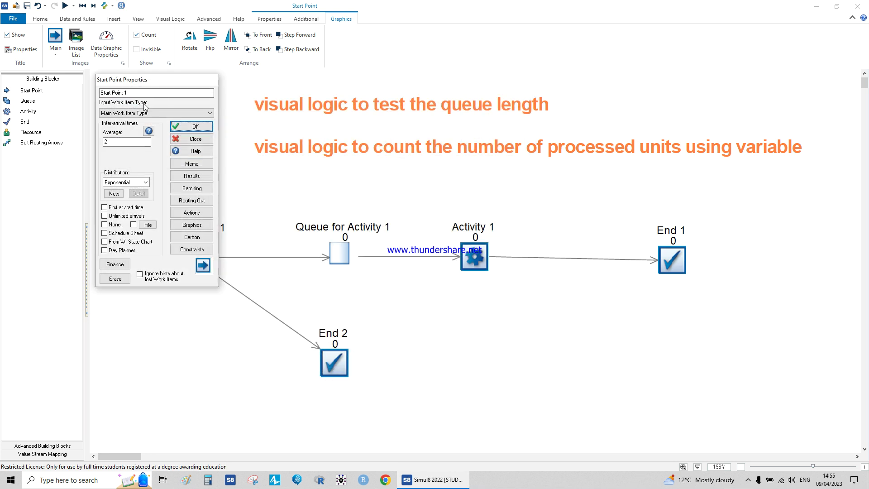
click(190, 122)
click(64, 5)
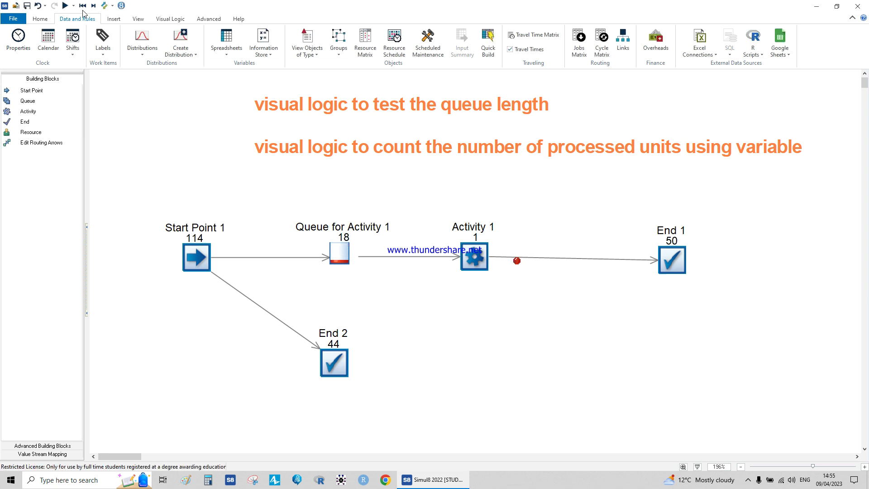
click(83, 5)
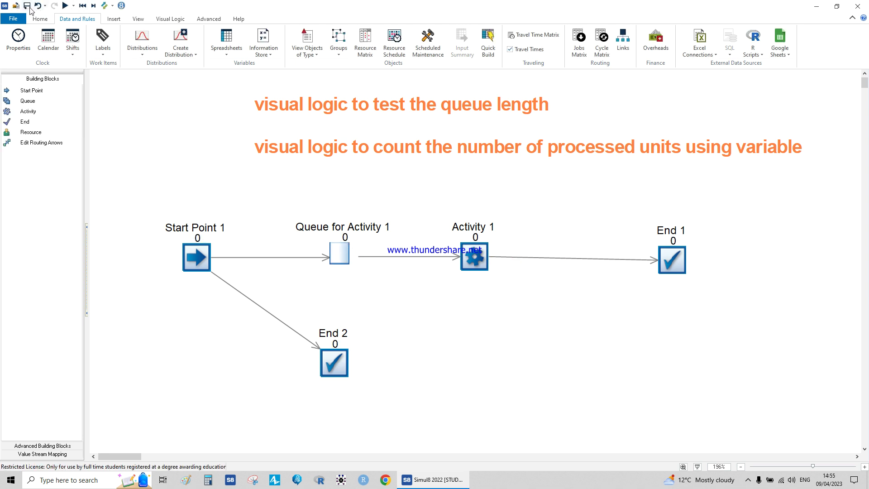
Save the model to the Desktop as 'visual logic lesson 1', correcting the file name spelling.
click(27, 6)
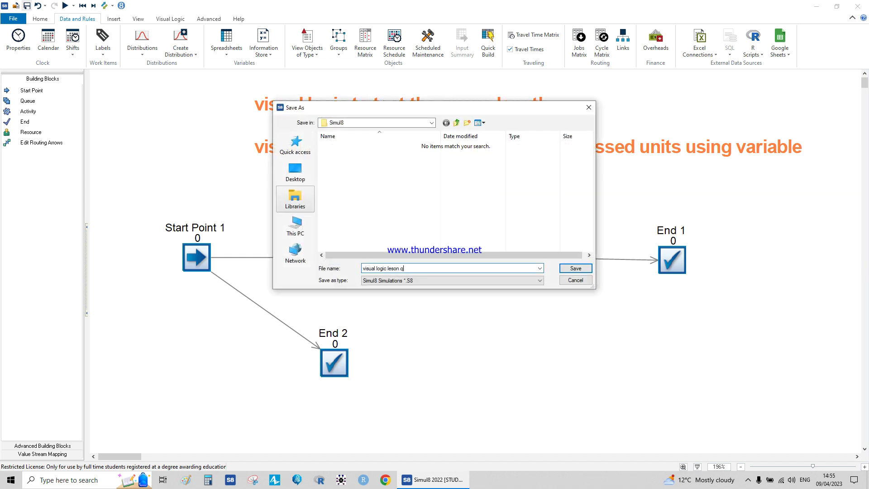
key(BackSpace)
text(1)
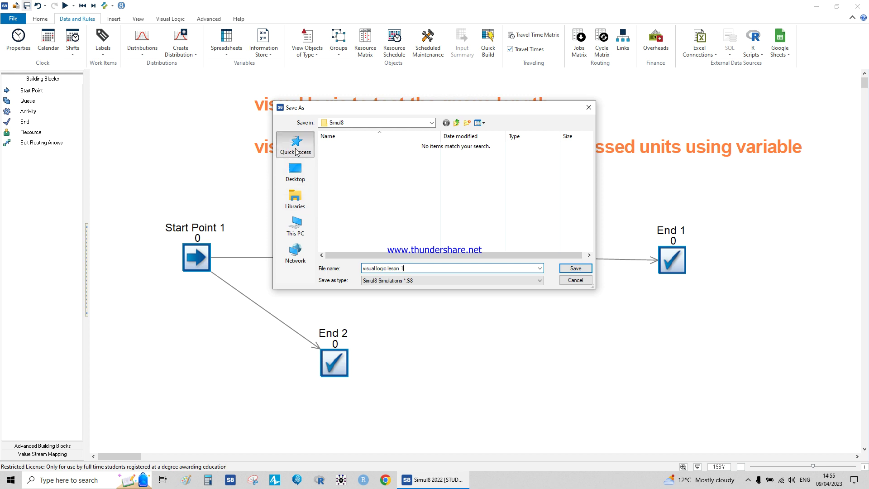
click(293, 173)
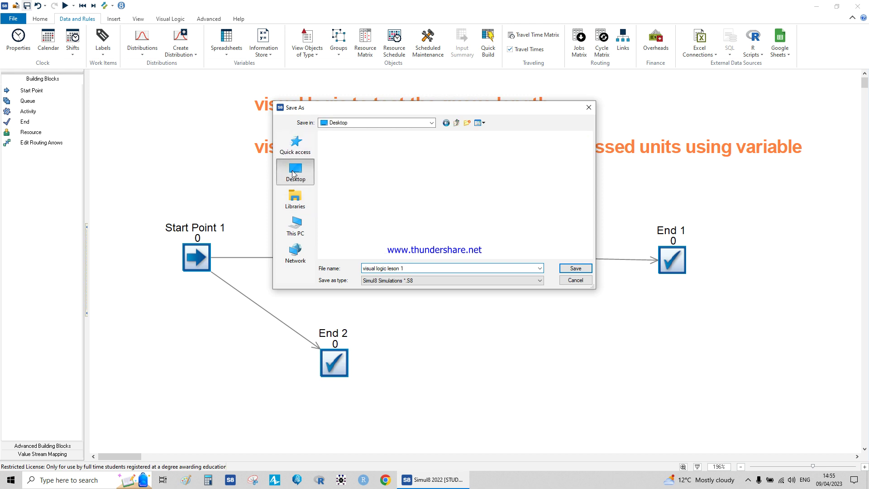
click(395, 269)
text(s)
click(576, 269)
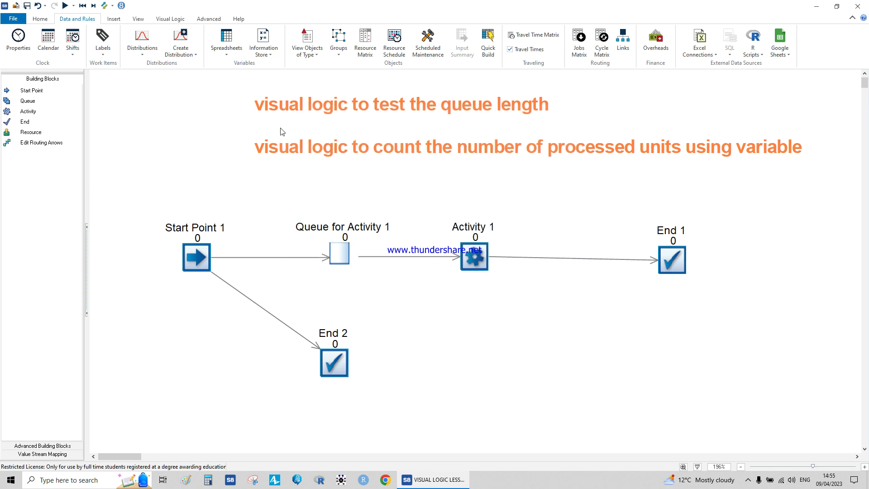
Create a global number variable named 'number served'.
click(265, 51)
click(281, 79)
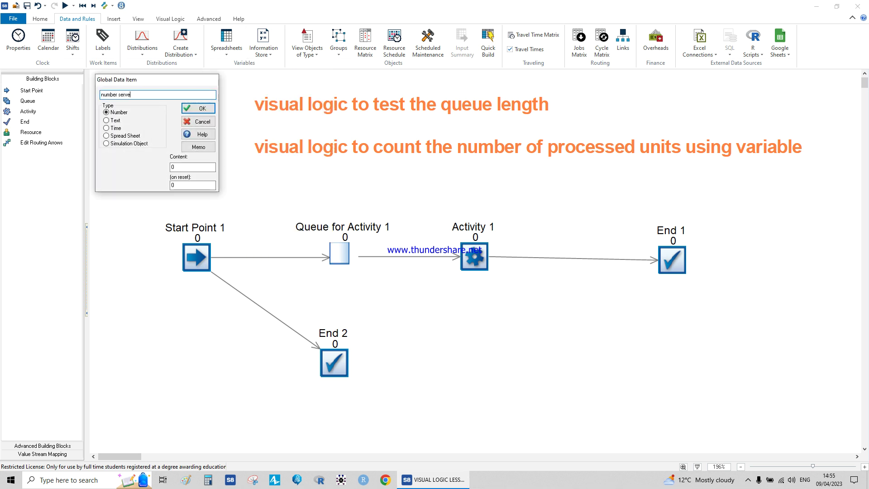
text(number served)
click(204, 109)
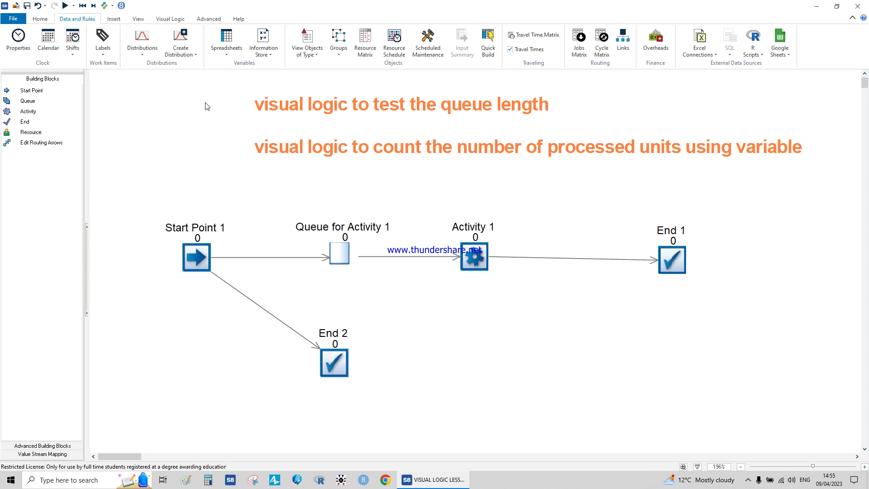
Check number served starts at 0 in the Information Store, then open Activity 1's properties.
click(263, 47)
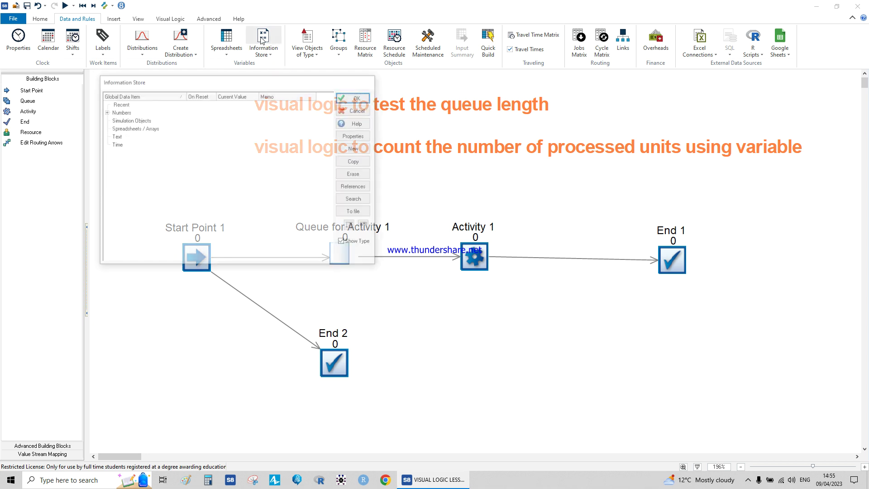
click(105, 111)
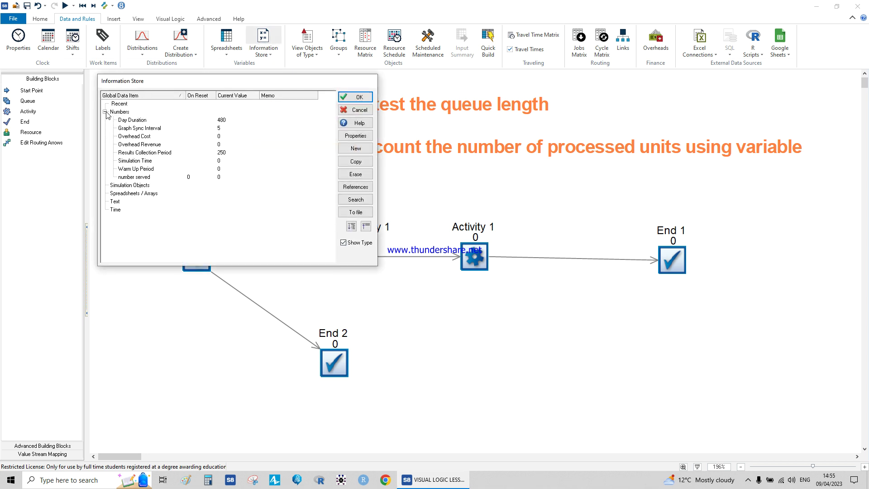
double_click(136, 177)
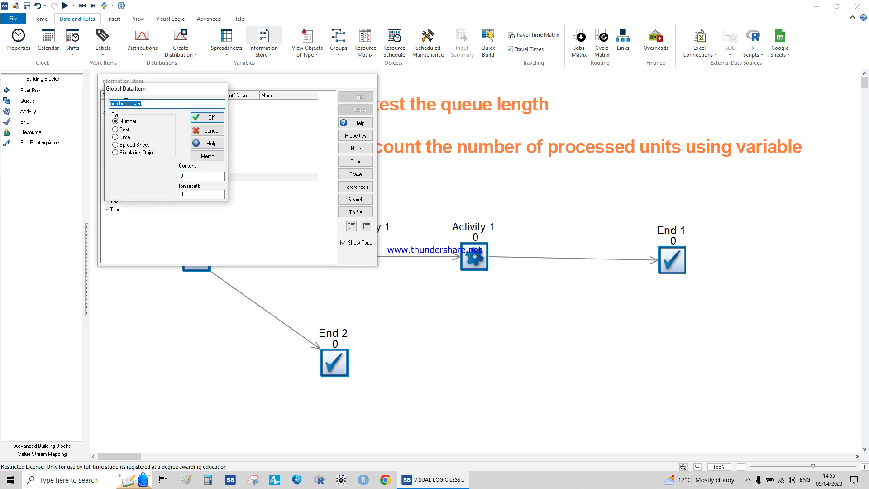
click(210, 131)
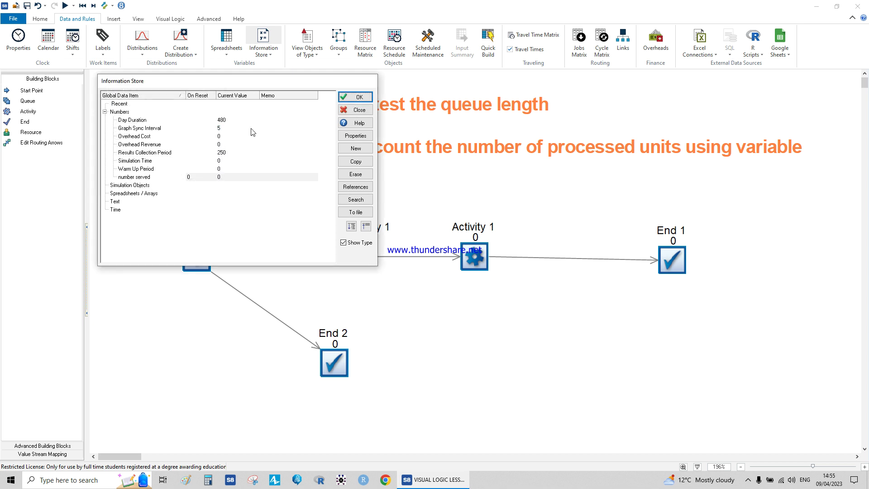
click(356, 109)
double_click(482, 267)
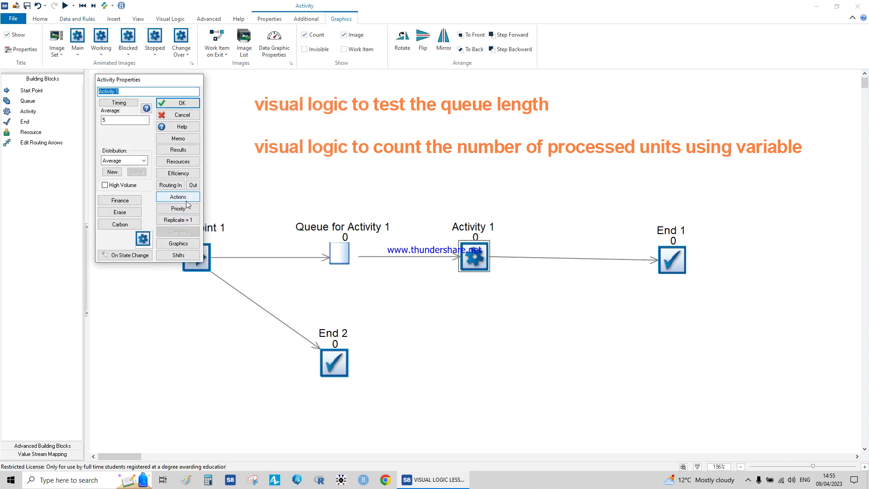
Open Activity 1's On Work Complete visual logic via Routing Out's More >> options.
click(186, 197)
drag(206, 96, 380, 80)
click(365, 166)
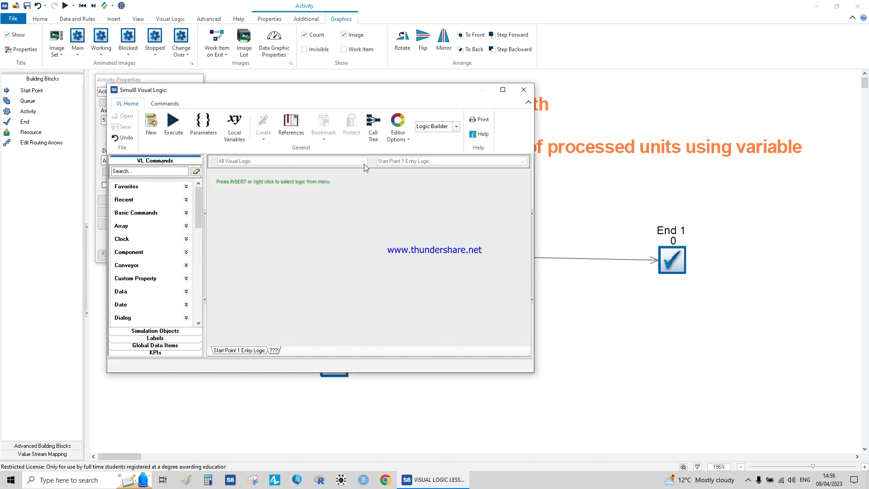
click(523, 90)
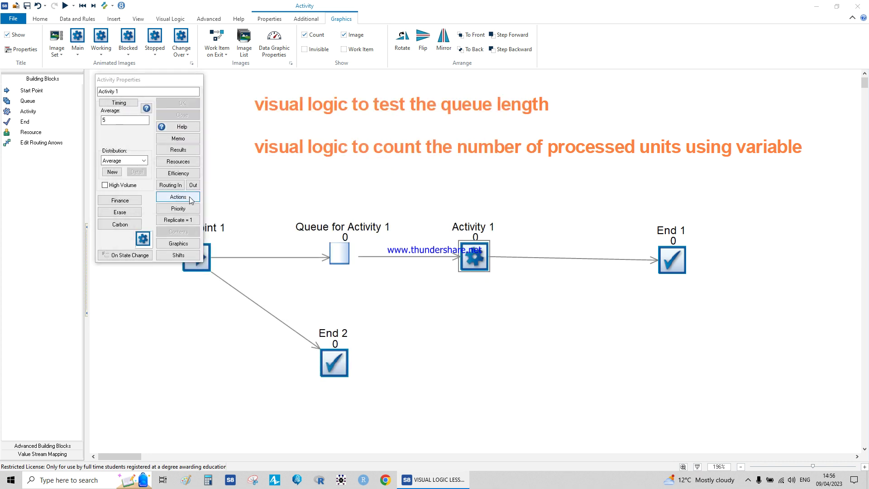
click(178, 197)
click(240, 119)
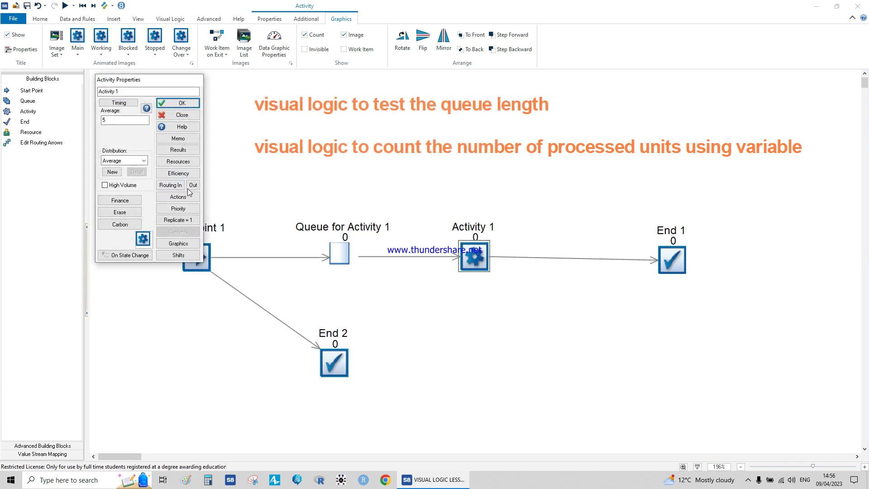
click(196, 188)
drag(290, 95, 390, 86)
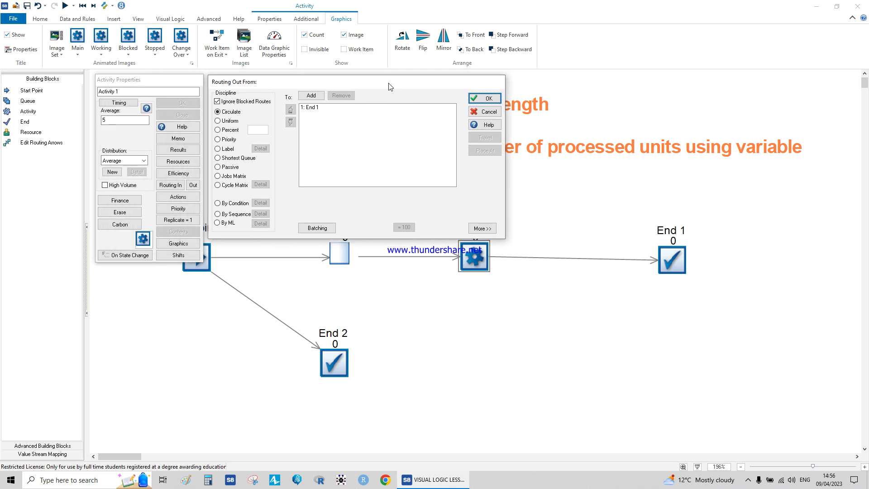
click(482, 229)
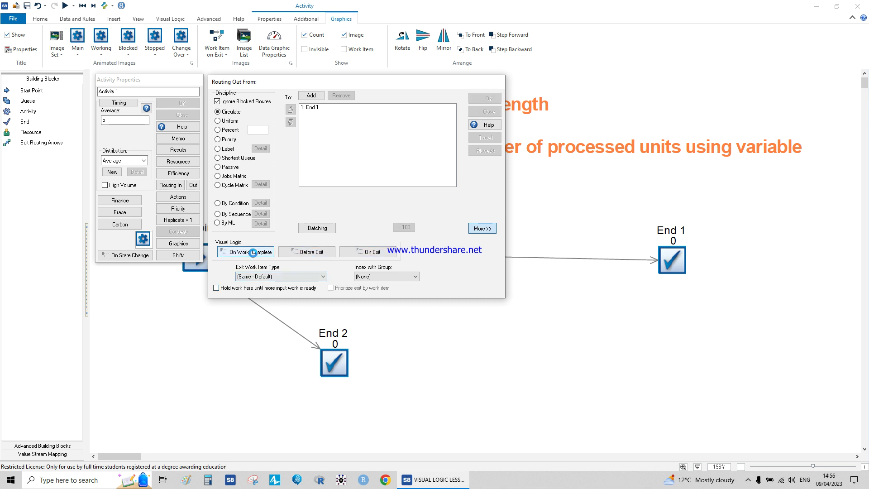
click(252, 252)
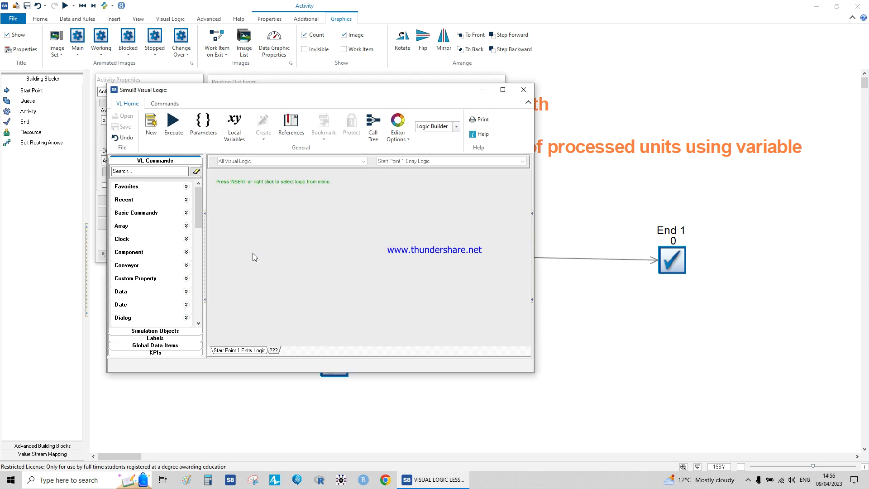
Insert an IF in Activity 1's work-complete logic with Simulation Time as its first value.
right_click(254, 182)
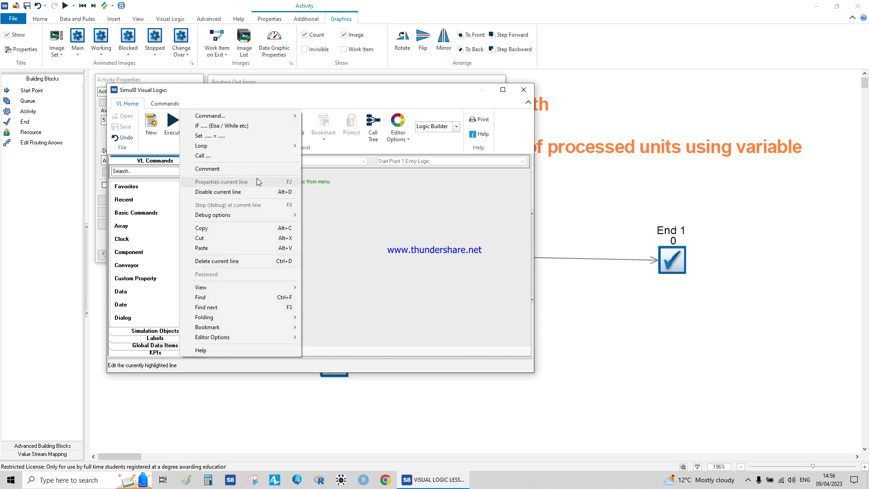
click(235, 125)
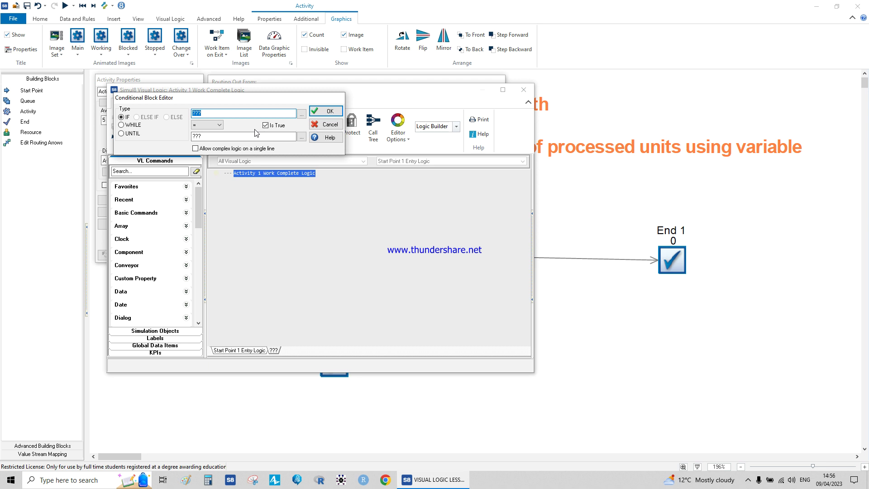
click(301, 114)
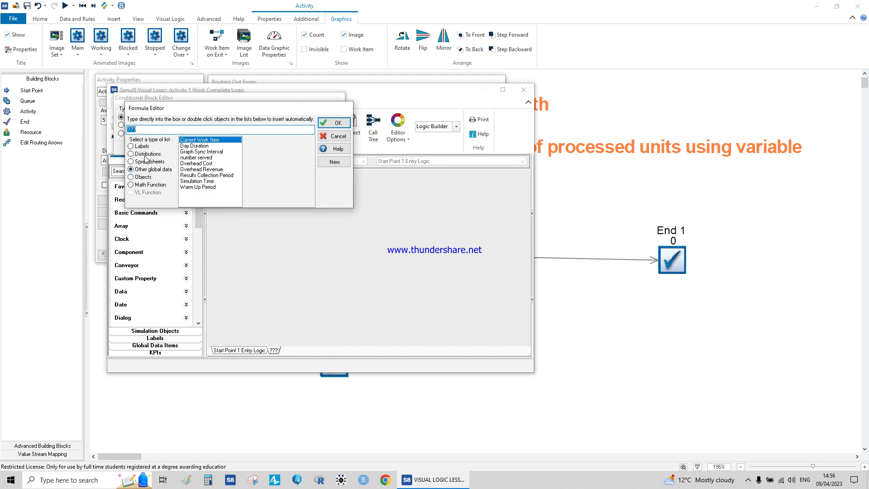
click(131, 155)
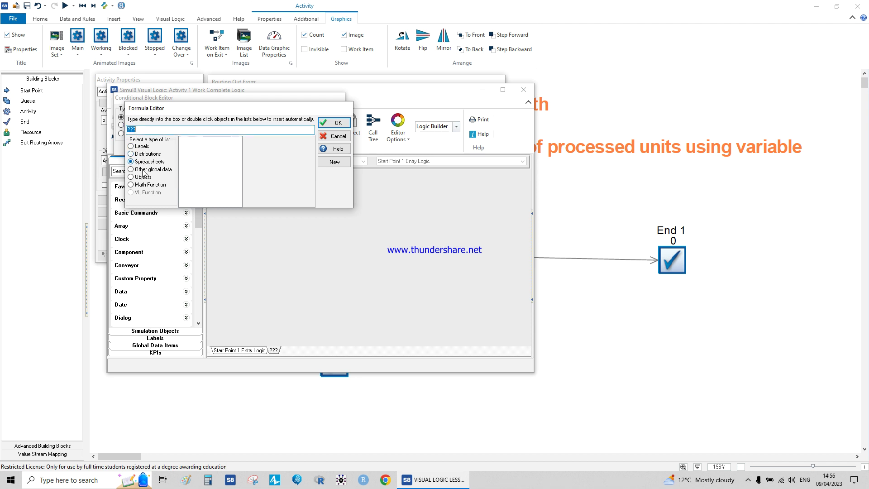
click(143, 171)
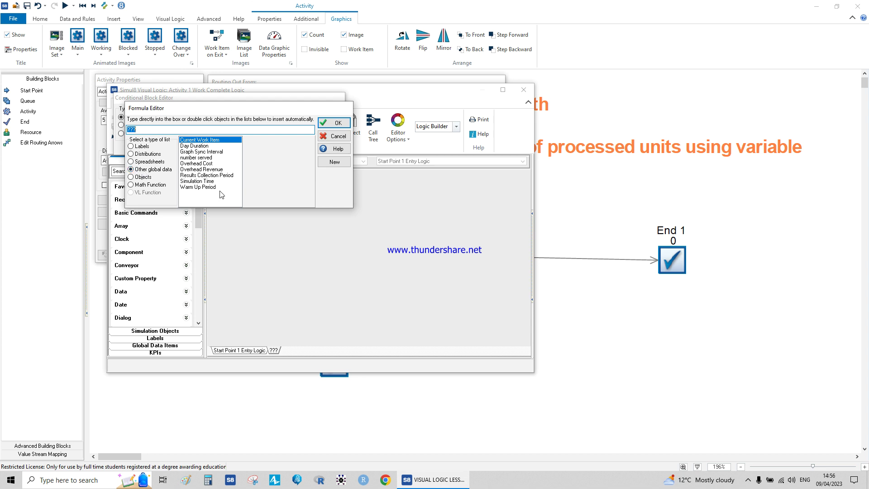
double_click(198, 181)
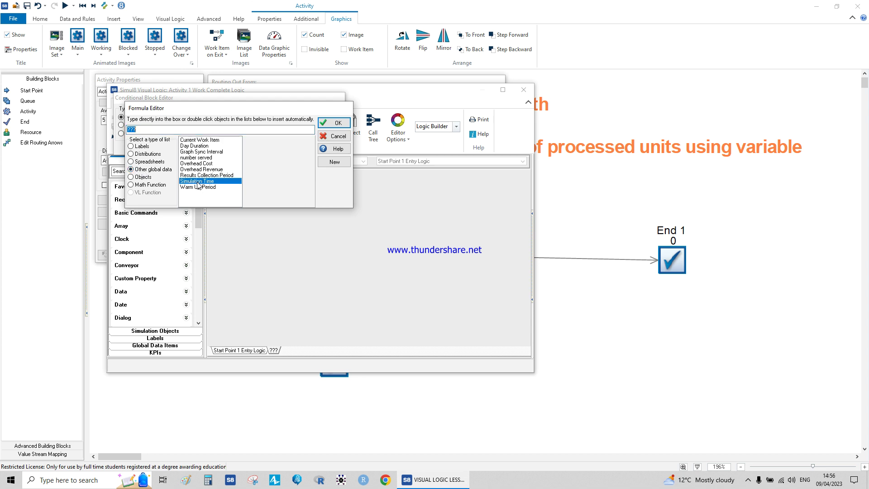
click(326, 128)
Make the condition Simulation Time greater than Warm Up Period and add the IF block.
click(213, 125)
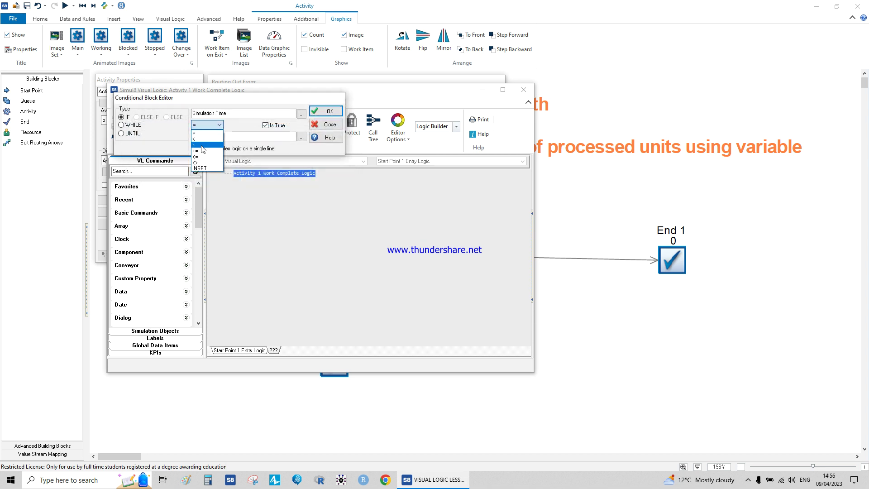
click(202, 145)
click(234, 137)
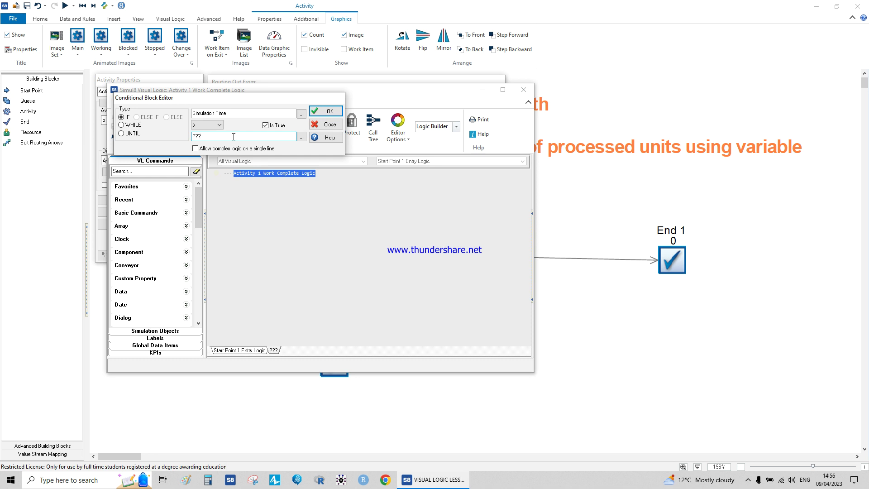
click(302, 137)
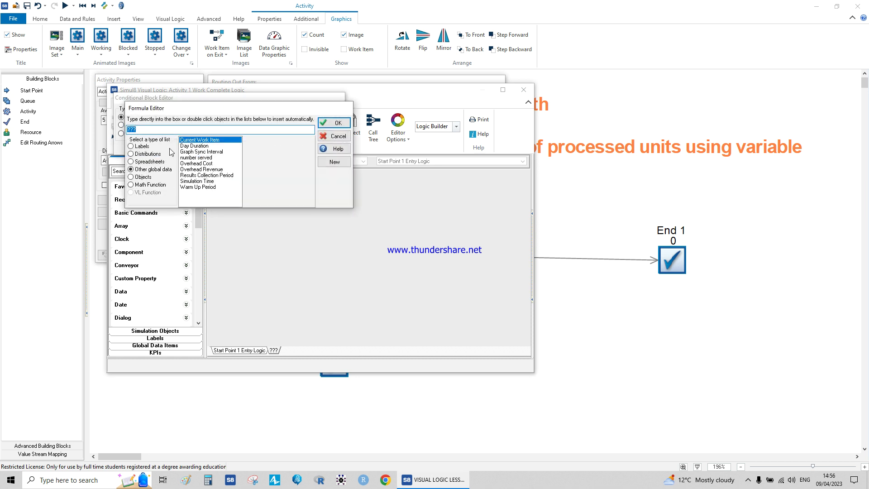
double_click(202, 187)
click(336, 126)
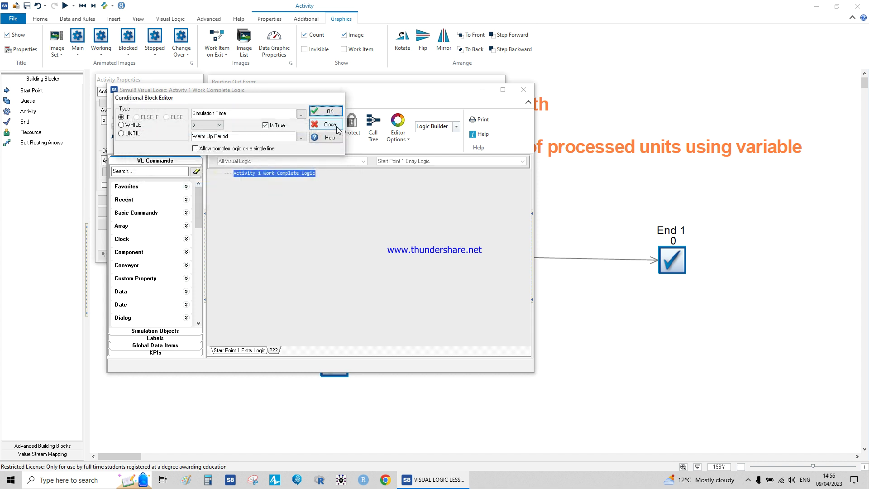
click(326, 111)
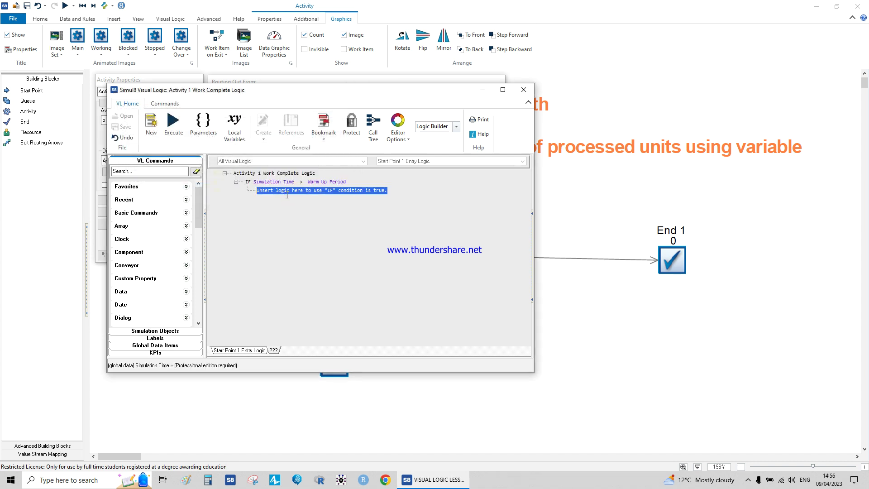
Inside the IF, set number served to number served + 1, then close Visual Logic.
right_click(288, 192)
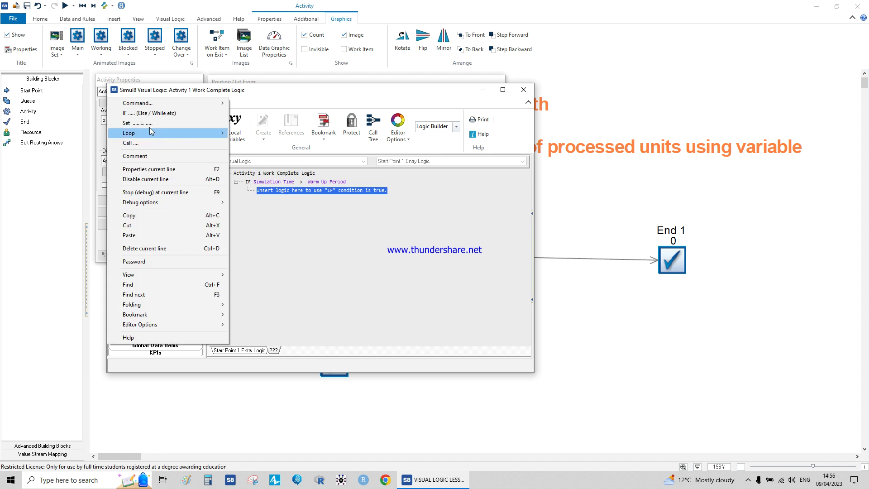
click(223, 131)
click(225, 124)
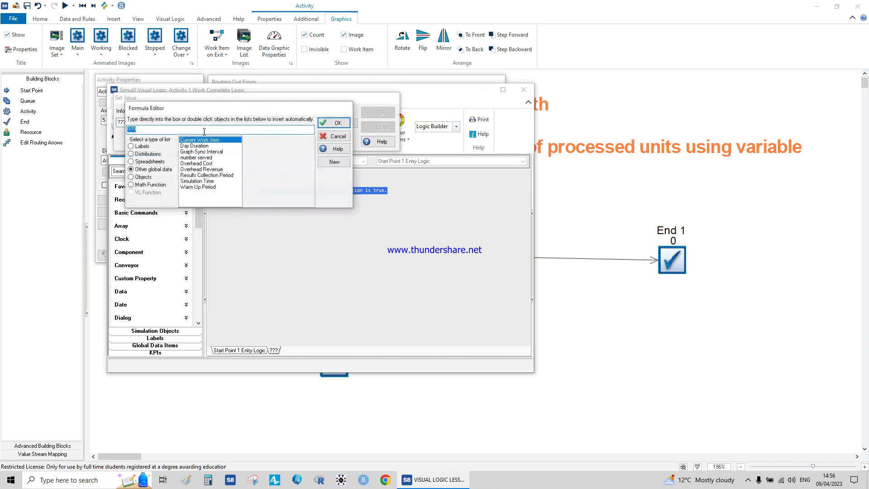
click(131, 177)
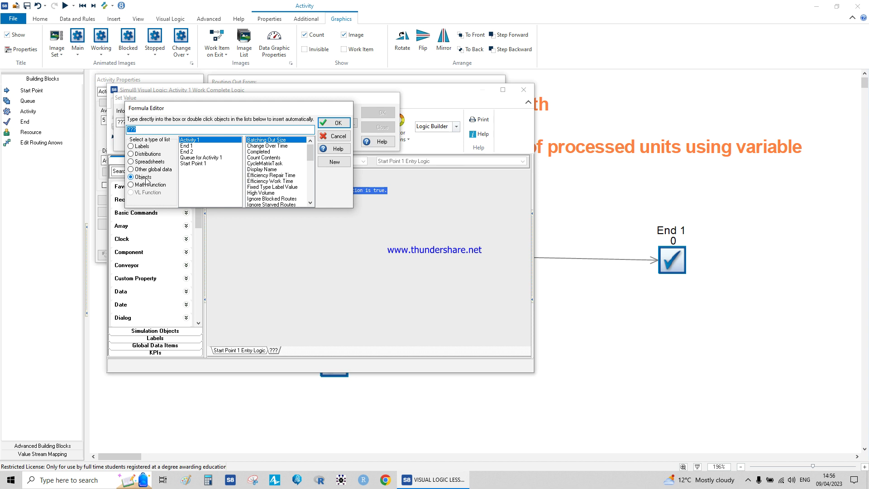
click(131, 185)
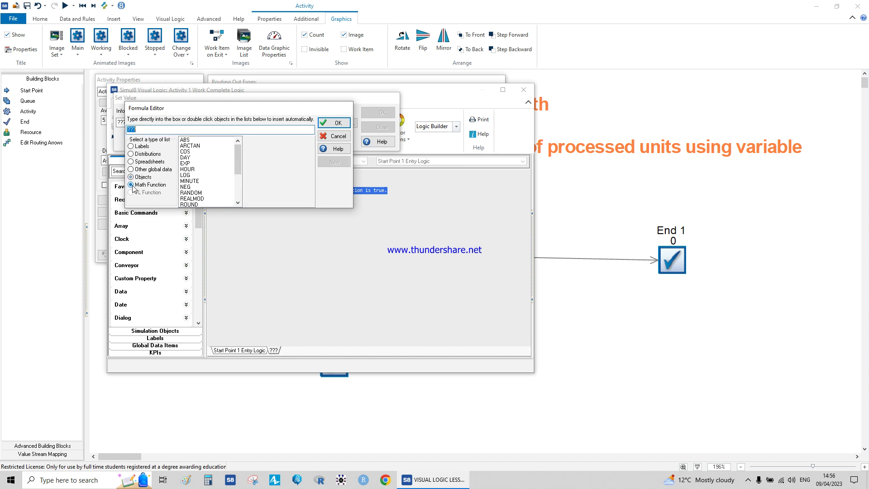
click(132, 171)
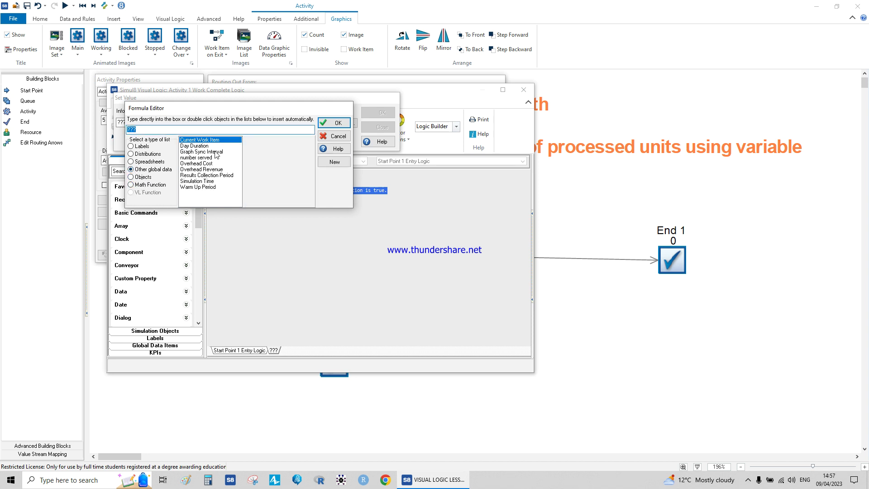
click(196, 158)
double_click(196, 157)
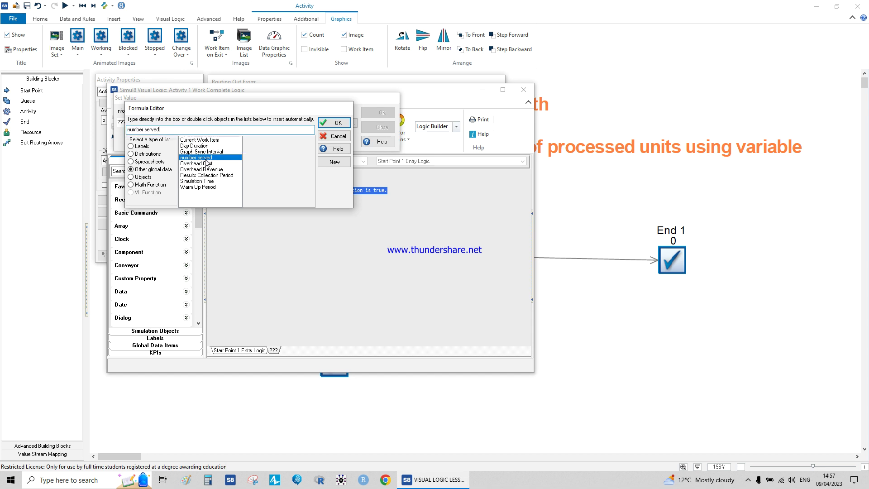
click(334, 123)
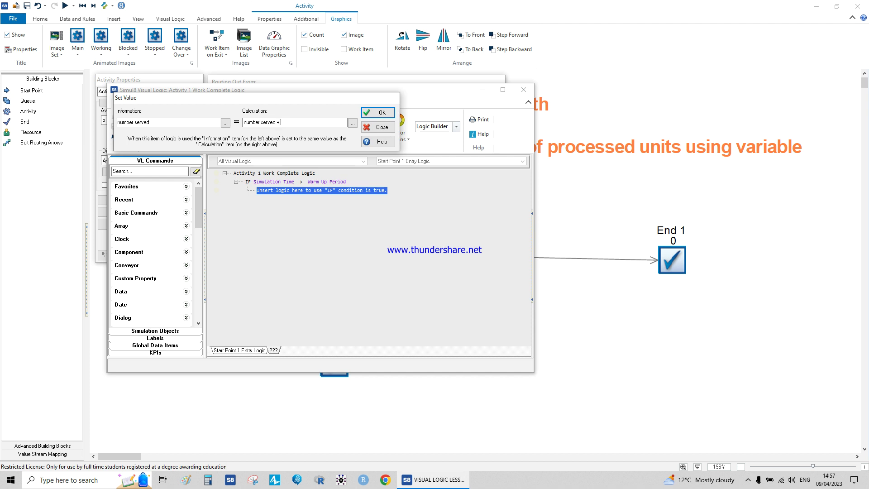
click(374, 113)
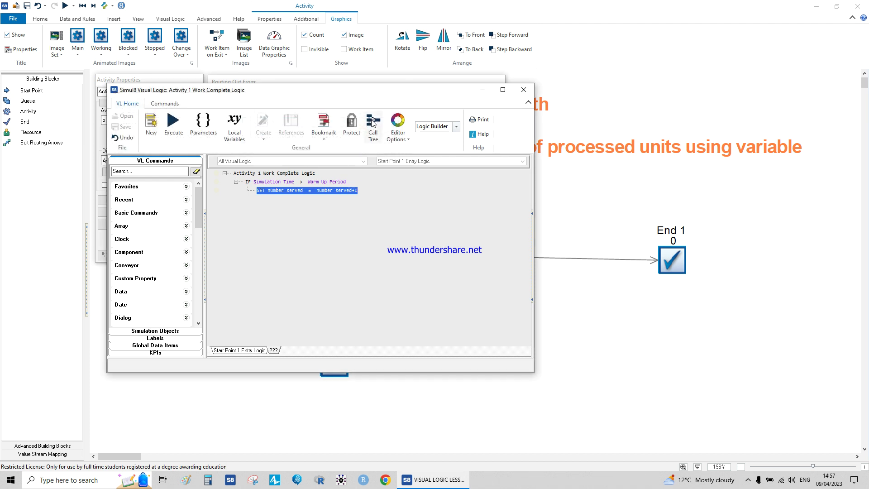
click(521, 94)
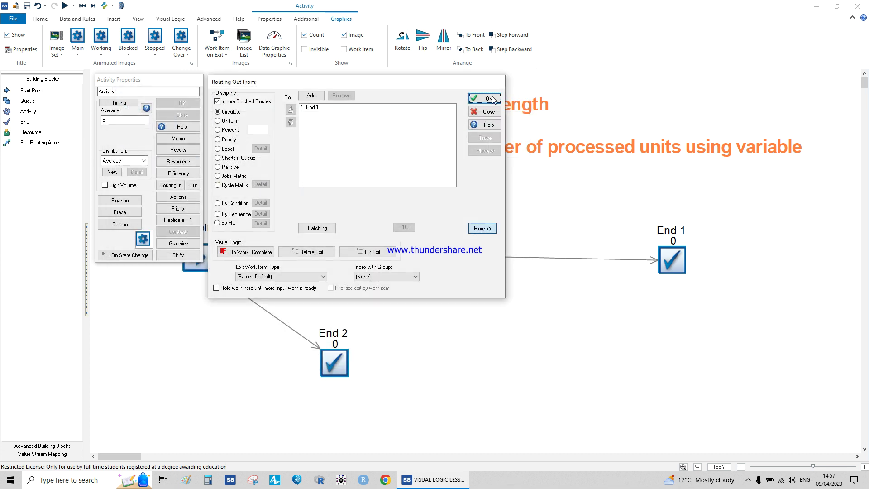
Add number served to the results from the Information Store and start a simulation run.
click(485, 101)
click(194, 104)
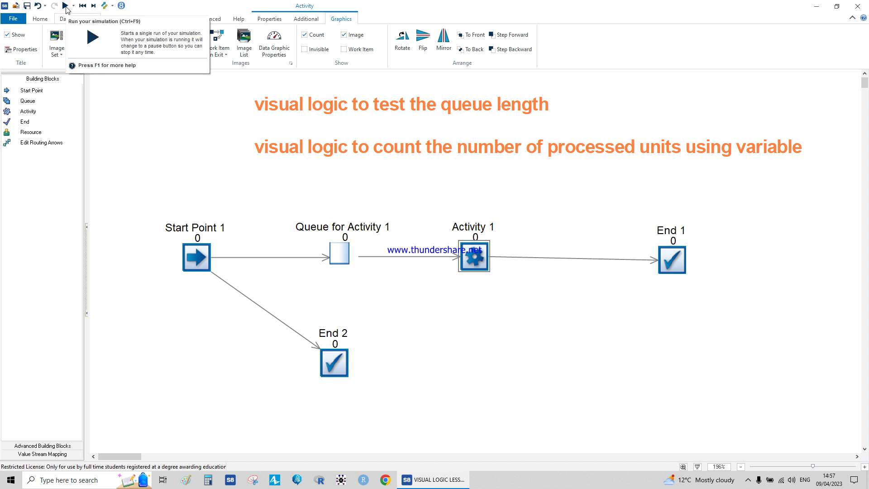
click(93, 20)
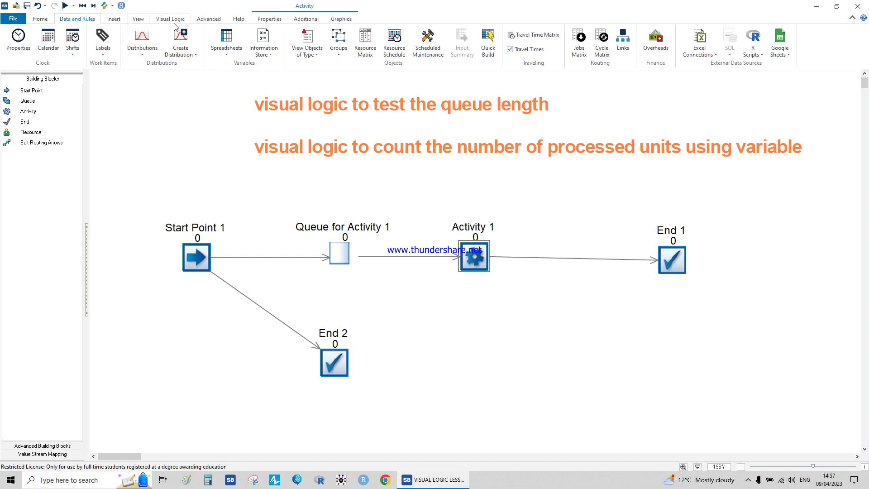
click(264, 40)
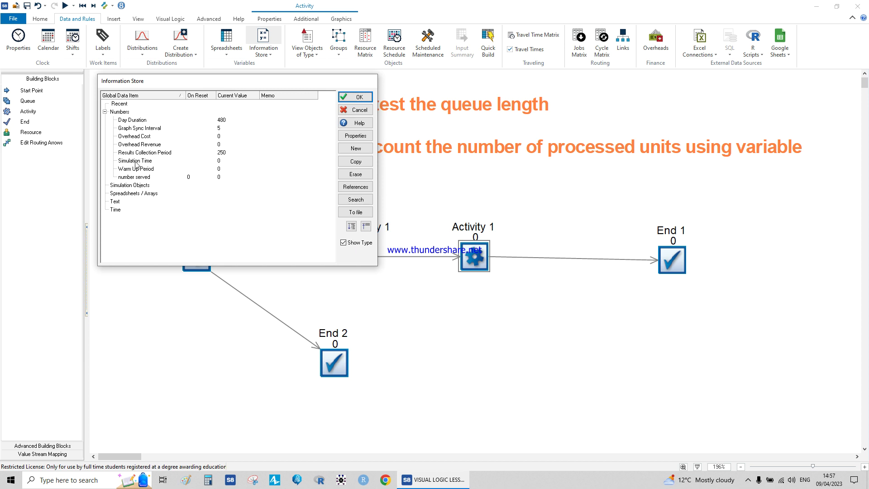
right_click(136, 179)
click(178, 181)
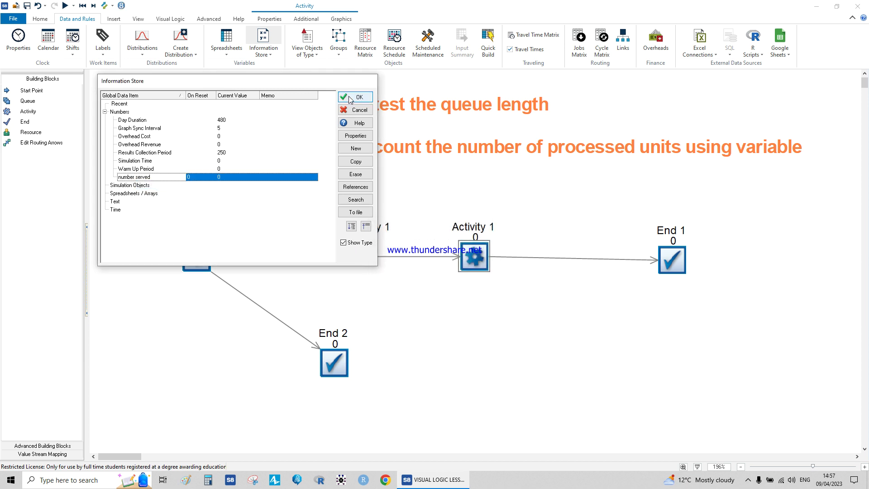
click(356, 97)
click(65, 6)
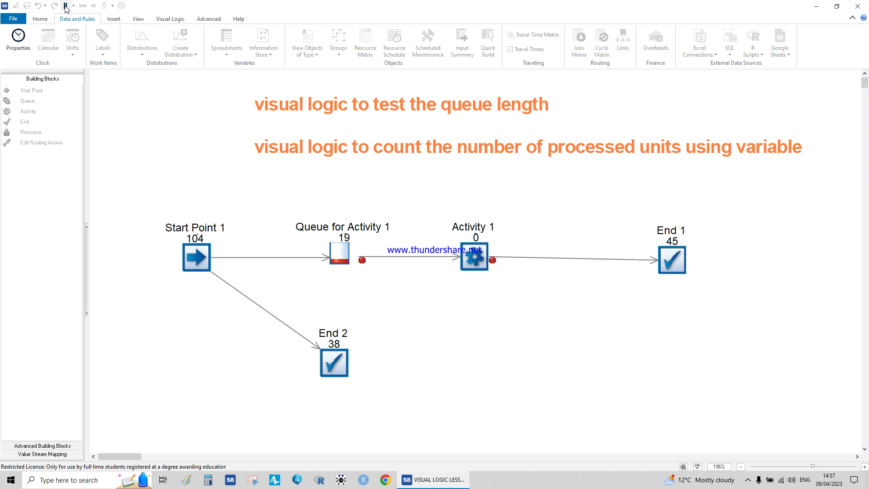
Pause the run and use the Trial Calculator on number served, accepting 7 runs.
click(65, 6)
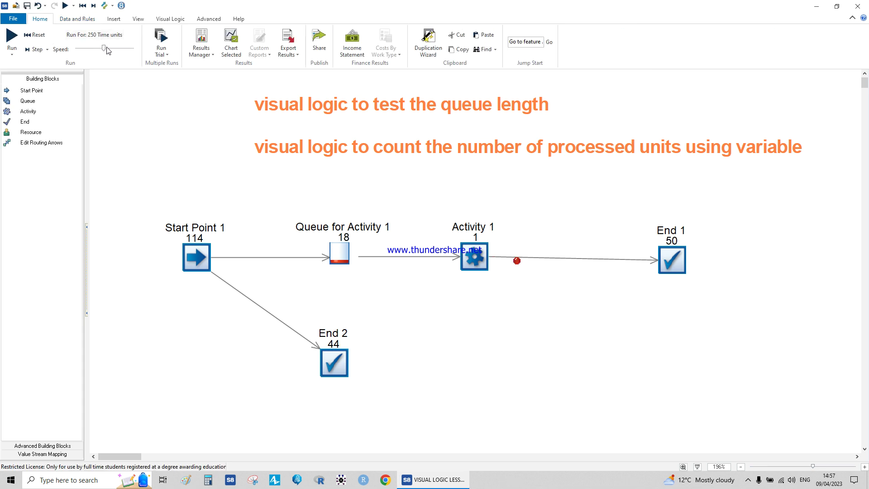
click(202, 41)
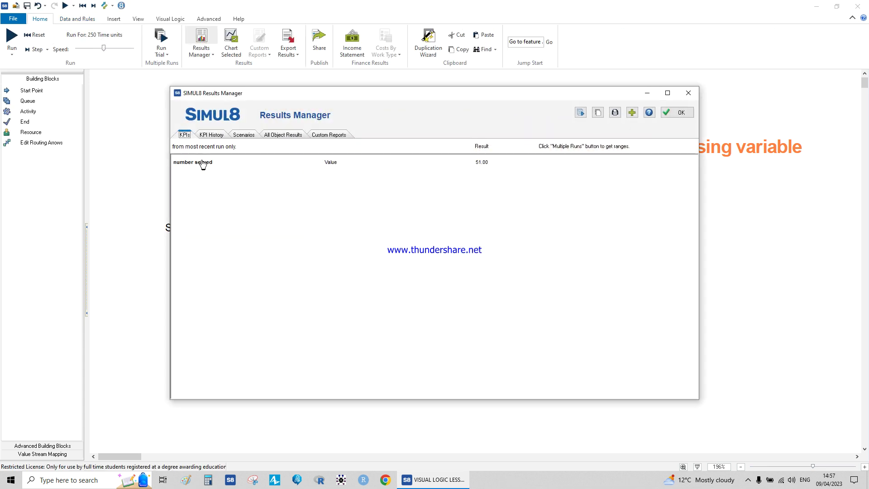
click(689, 93)
click(161, 49)
click(186, 76)
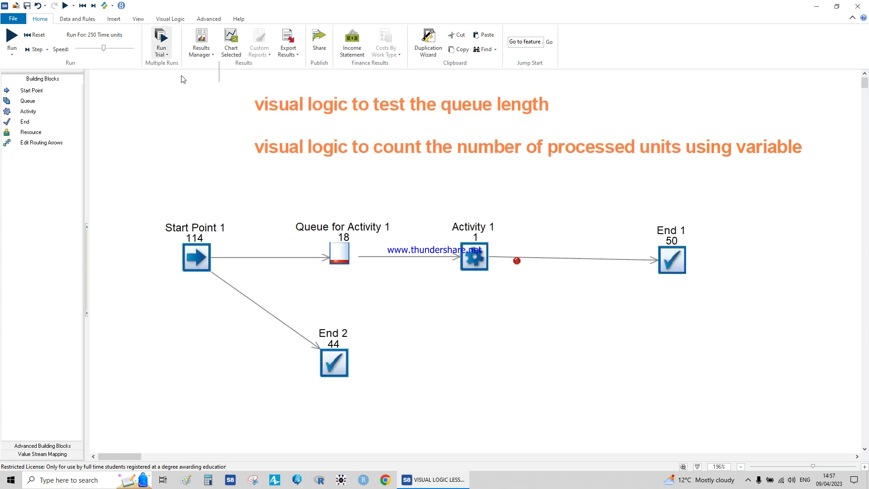
click(63, 152)
click(161, 153)
click(295, 99)
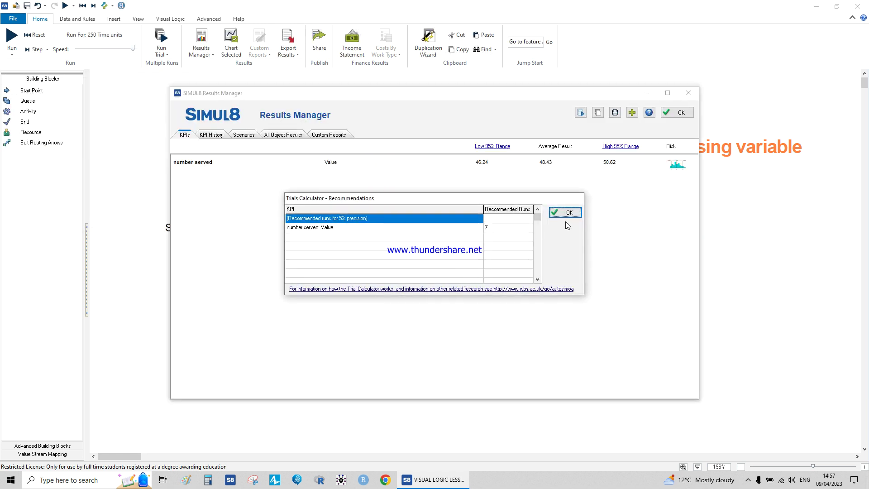
click(565, 213)
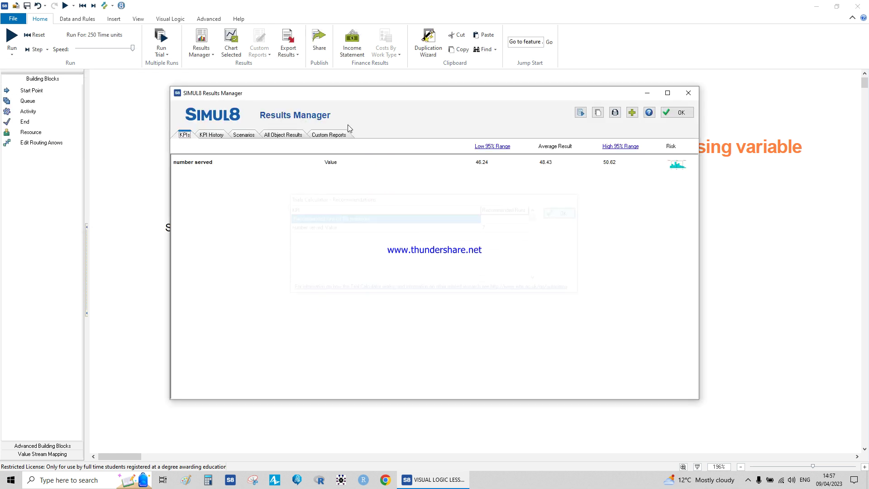
Run the 7-run trial (number served averages 48.43) and reopen the trial options.
click(678, 112)
click(171, 65)
click(179, 75)
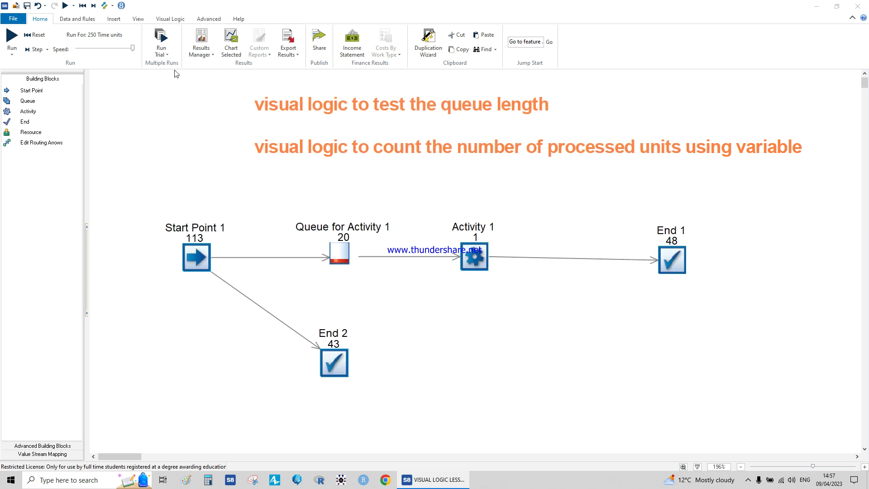
click(171, 67)
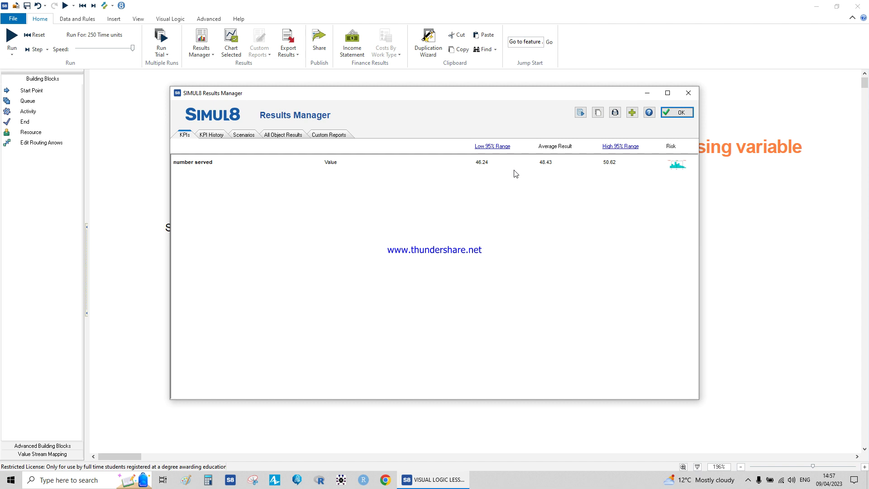
key(Return)
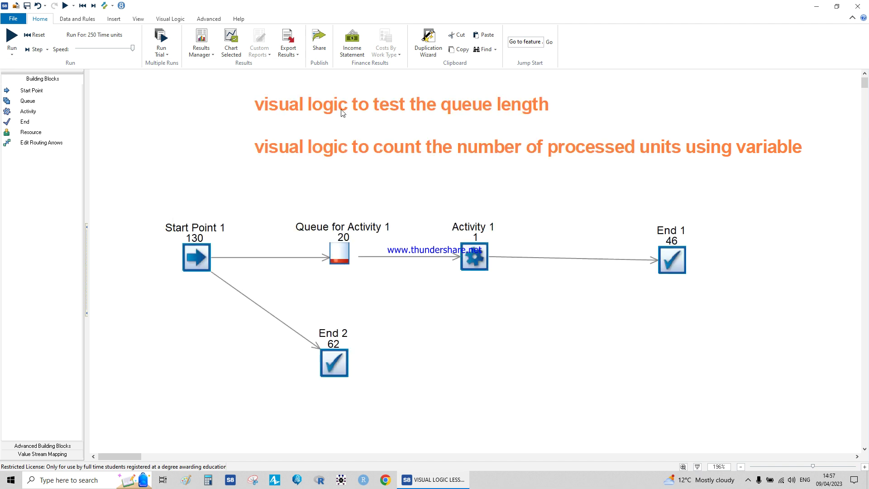
click(166, 53)
Change the trial's base random number set to 3000 and apply it.
click(177, 65)
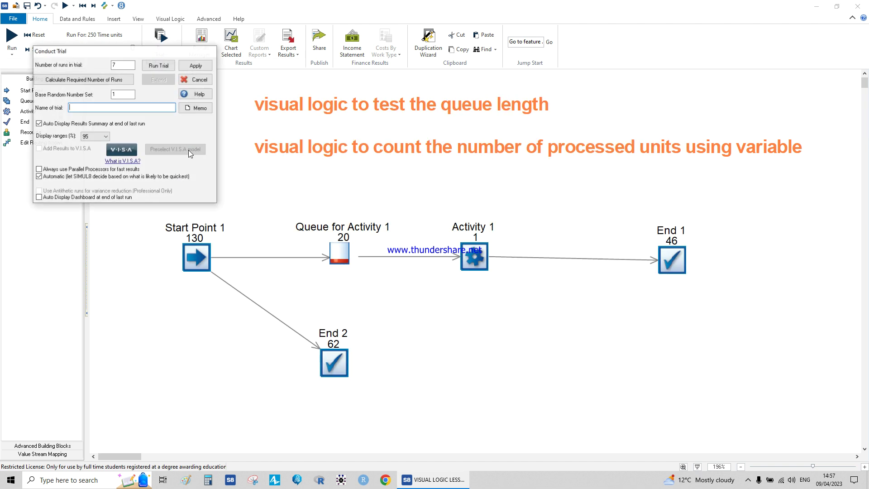
drag(122, 97, 100, 97)
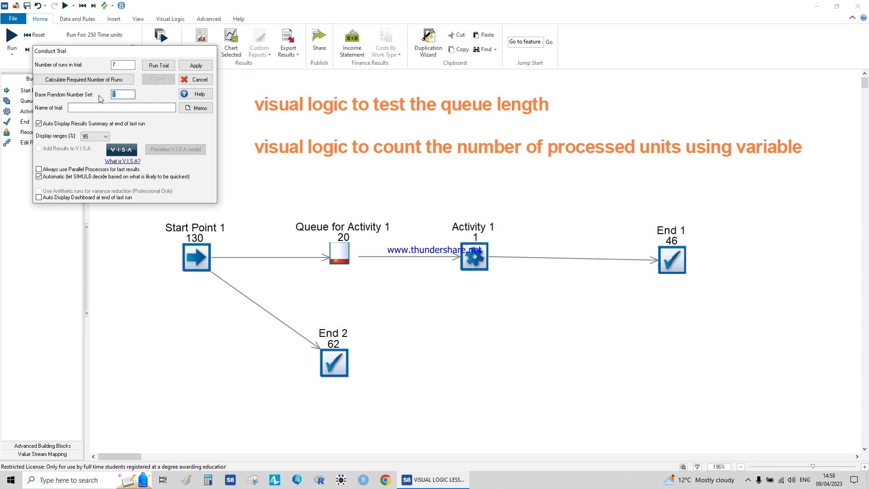
text(30000)
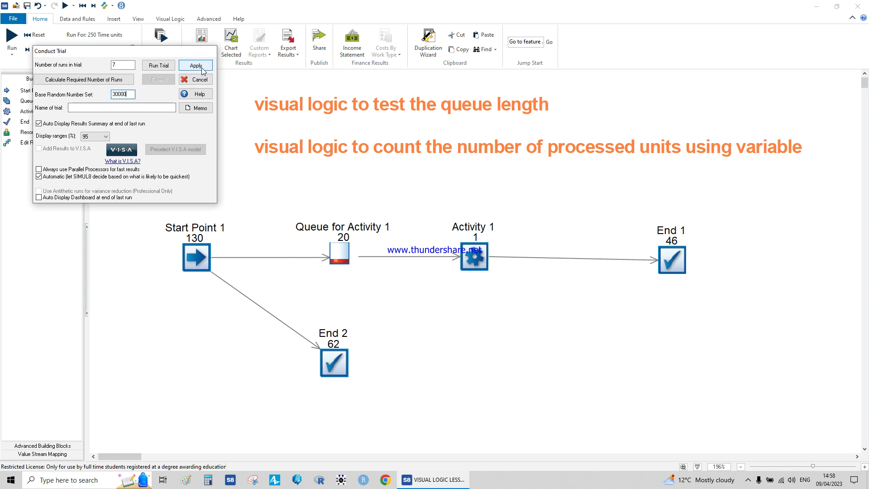
click(201, 70)
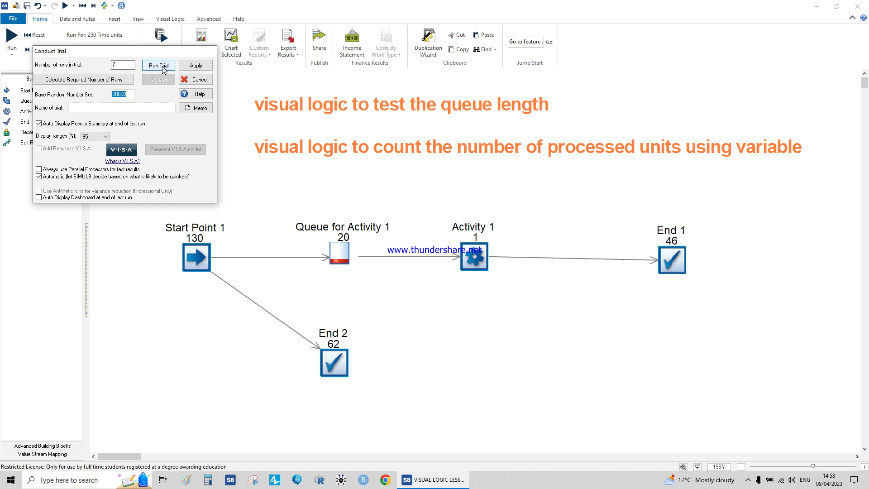
click(130, 93)
click(192, 68)
Rerun the trial and close the results, which show number served averaging 49.29 (47.04–51.53).
click(161, 57)
click(163, 66)
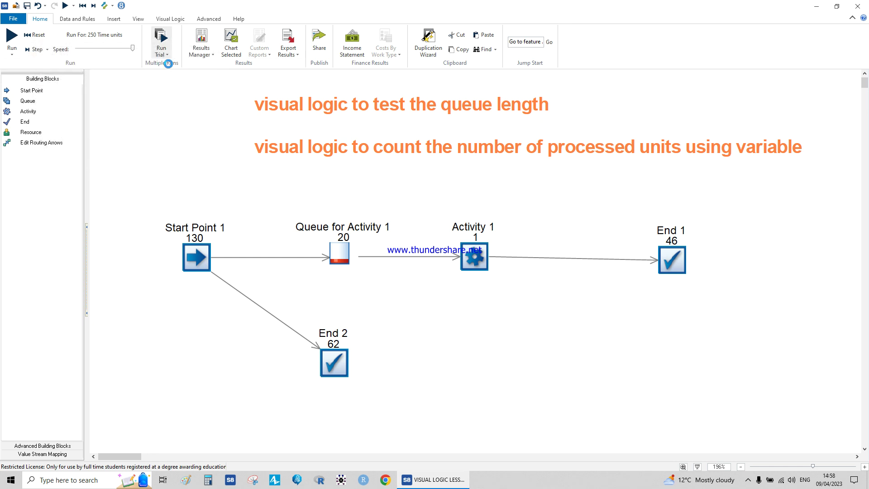
click(164, 69)
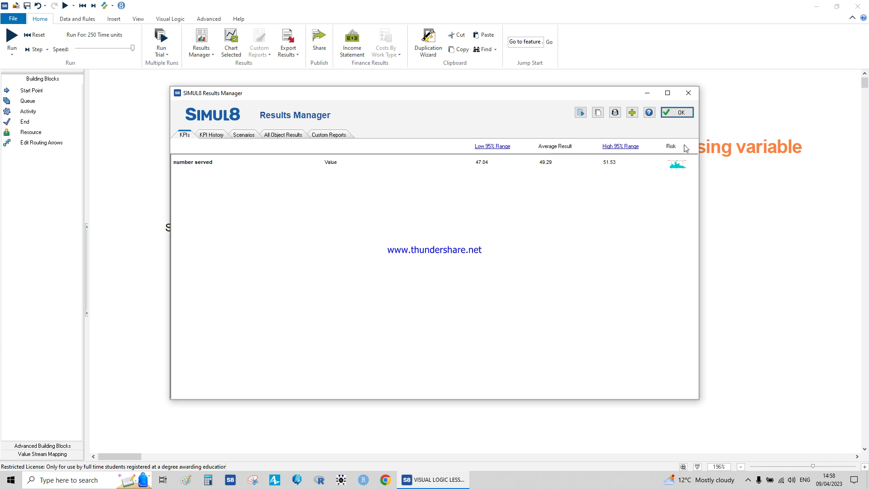
click(681, 112)
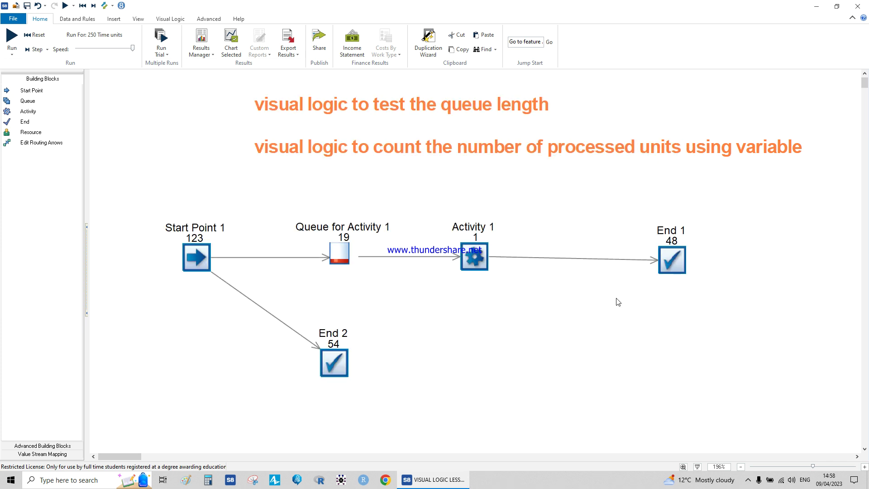
click(748, 479)
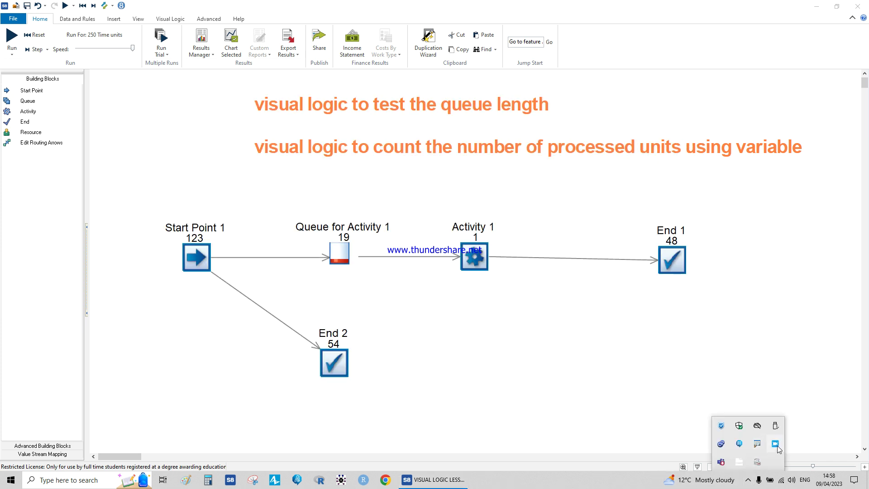